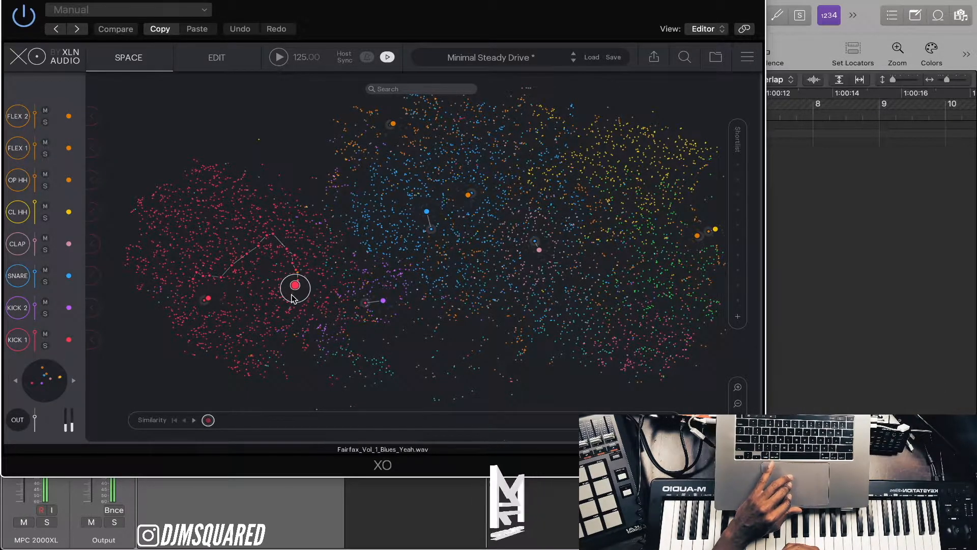
# Audition samples across the sample map, covering the kick, snare, hi-hat and percussion clusters in different colours.
pyautogui.moveTo(369, 206); pyautogui.dragTo(407, 248)
pyautogui.moveTo(622, 155); pyautogui.dragTo(659, 146)
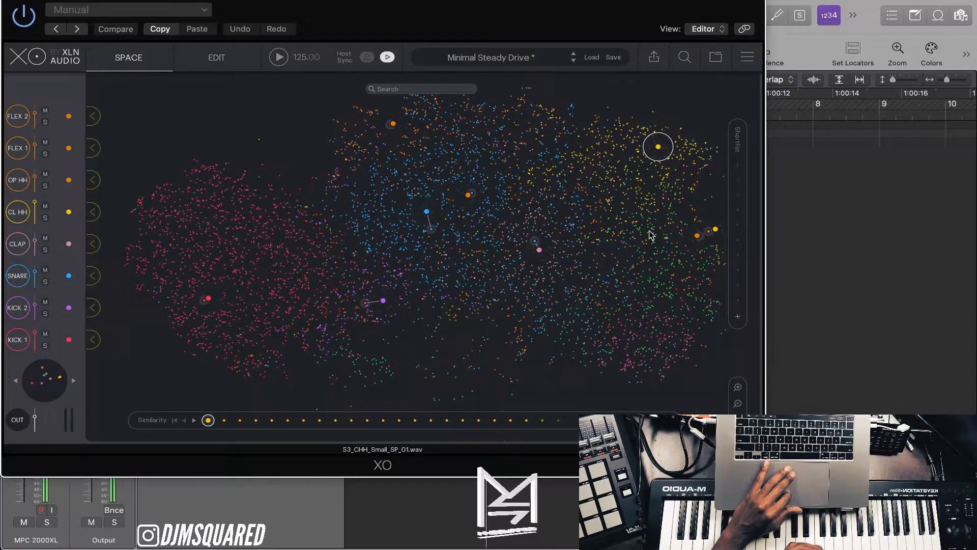
pyautogui.moveTo(650, 232); pyautogui.dragTo(643, 286)
pyautogui.moveTo(627, 342); pyautogui.dragTo(627, 373)
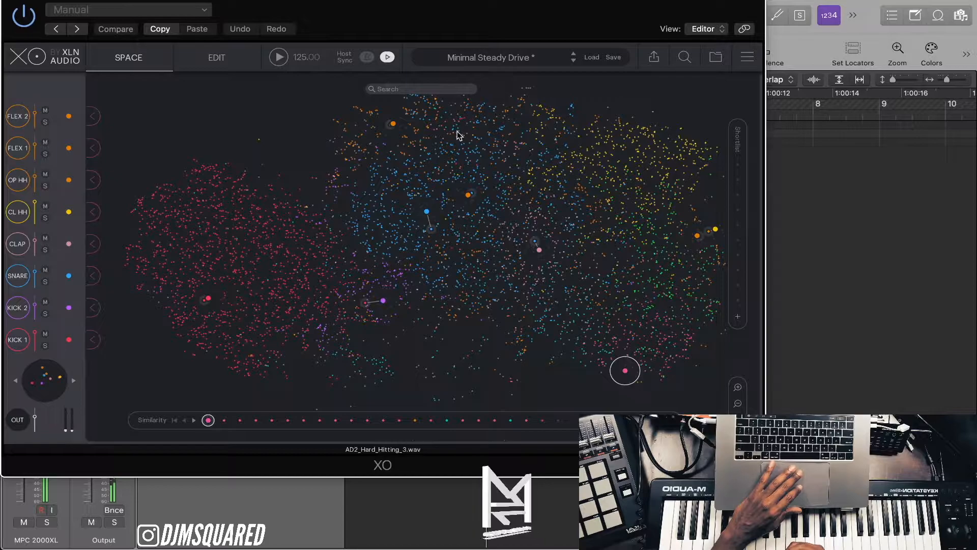
pyautogui.moveTo(409, 145)
pyautogui.mouseDown()
pyautogui.moveTo(399, 138)
pyautogui.moveTo(424, 139)
pyautogui.mouseUp()
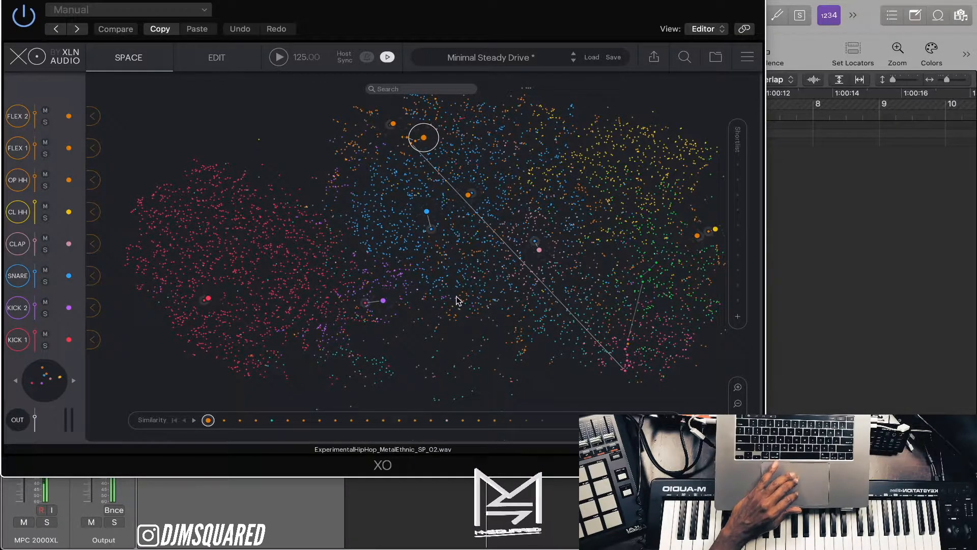
pyautogui.moveTo(383, 372)
pyautogui.mouseDown()
pyautogui.moveTo(364, 391)
pyautogui.moveTo(373, 365)
pyautogui.mouseUp()
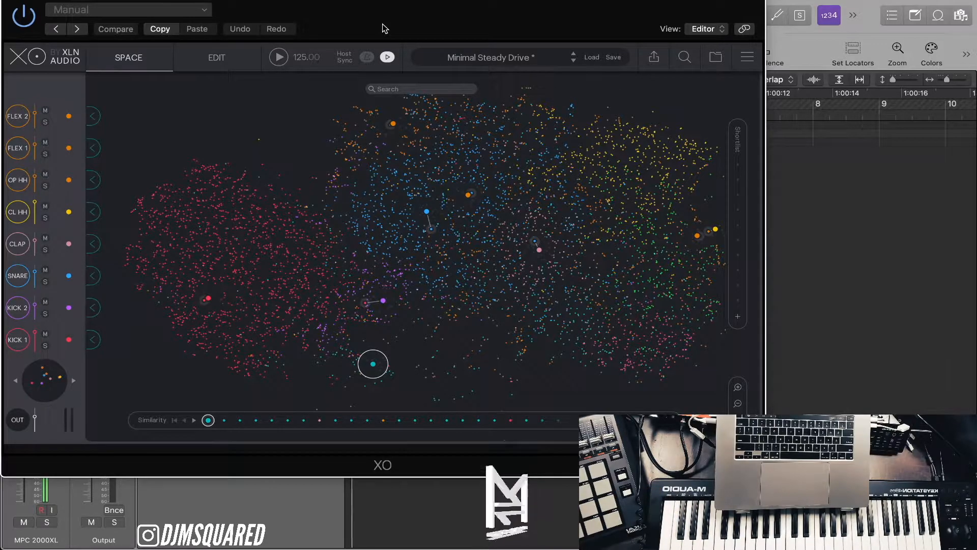
# Play the preset beat and move the plug-in window to expose the project tempo, returning the window to its original place.
pyautogui.press('space')
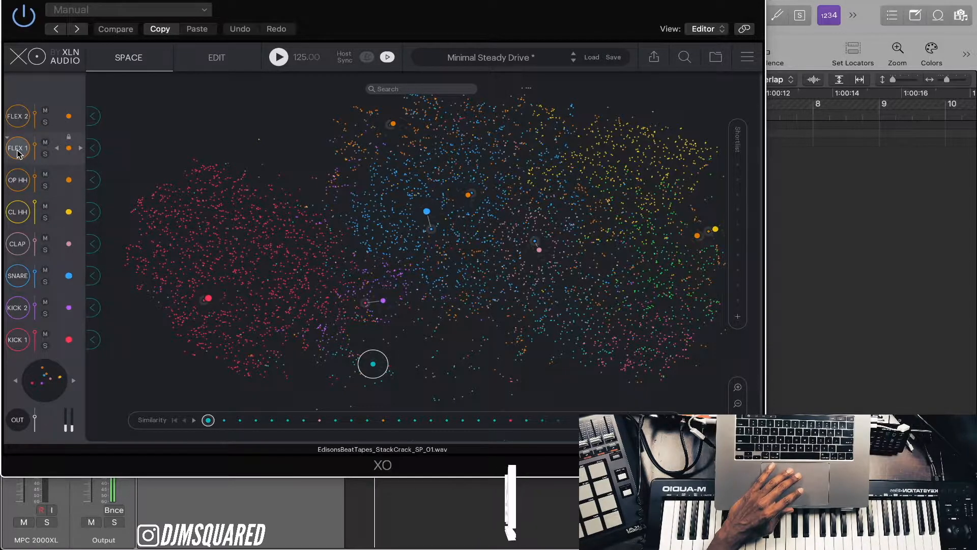
pyautogui.moveTo(403, 23); pyautogui.dragTo(403, 74)
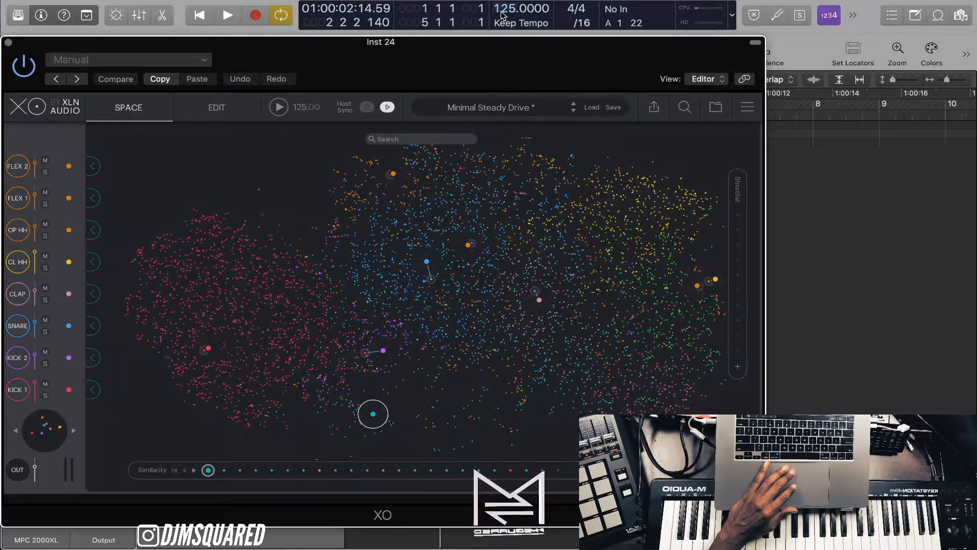
pyautogui.moveTo(401, 67); pyautogui.dragTo(404, 20)
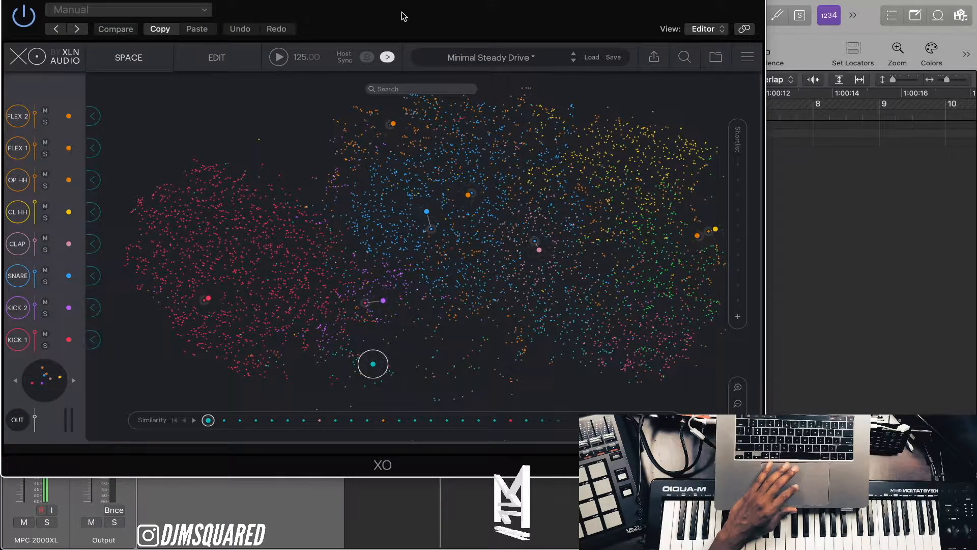
pyautogui.press('space')
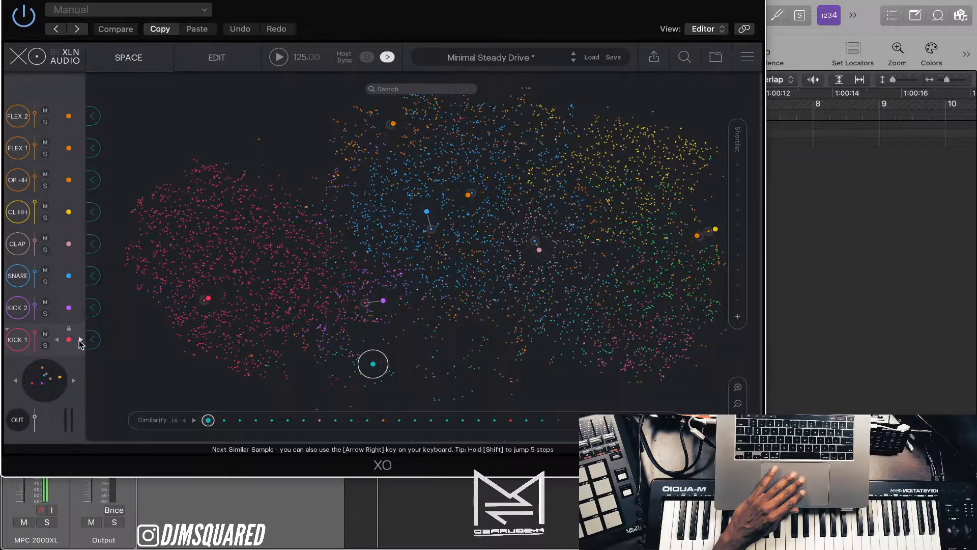
# Cycle KICK 1 forward and back through similar samples and settle on 70_Kick_SP_02.wav.
pyautogui.click(80, 340)
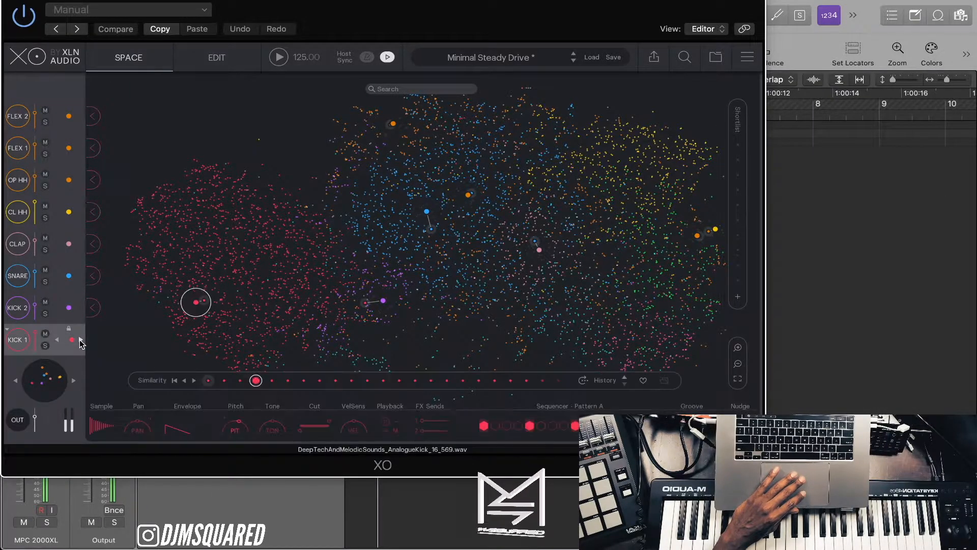
pyautogui.click(80, 341)
pyautogui.click(80, 340)
pyautogui.click(80, 340)
pyautogui.click(81, 340)
pyautogui.click(81, 340)
pyautogui.click(81, 340)
pyautogui.click(80, 340)
pyautogui.click(81, 340)
pyautogui.click(81, 340)
pyautogui.click(81, 340)
pyautogui.click(81, 340)
pyautogui.click(81, 340)
pyautogui.click(80, 340)
pyautogui.click(81, 340)
pyautogui.click(81, 340)
pyautogui.click(80, 340)
pyautogui.click(81, 340)
pyautogui.click(80, 340)
pyautogui.press('Right')
pyautogui.press('Right')
pyautogui.press('Right')
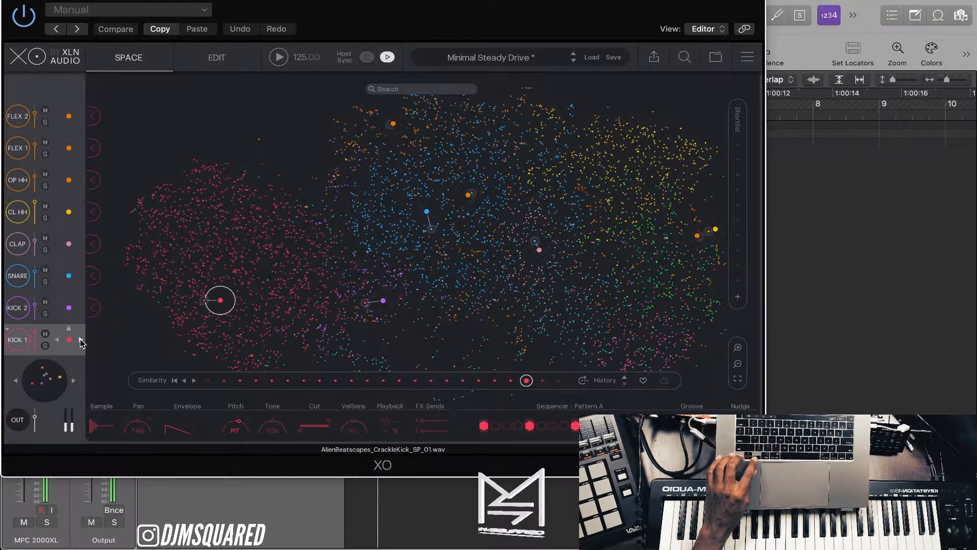
pyautogui.press('Left')
pyautogui.press('Left')
pyautogui.press('Left')
pyautogui.press('Left')
pyautogui.press('Left')
pyautogui.press('Left')
pyautogui.press('Left')
pyautogui.press('Left')
pyautogui.press('Left')
pyautogui.press('Left')
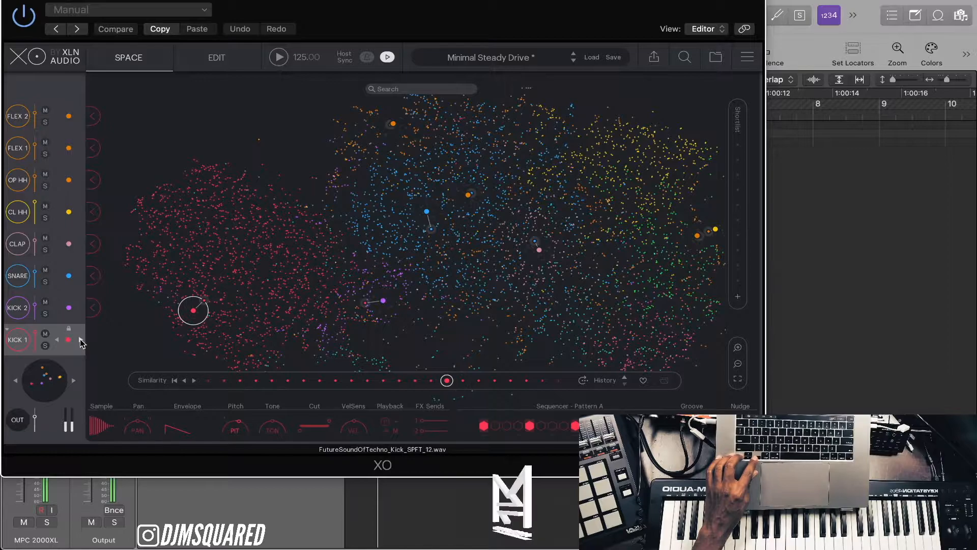
# Open the hot-swap sample browser for KICK 2 and accept its sample.
pyautogui.click(70, 321)
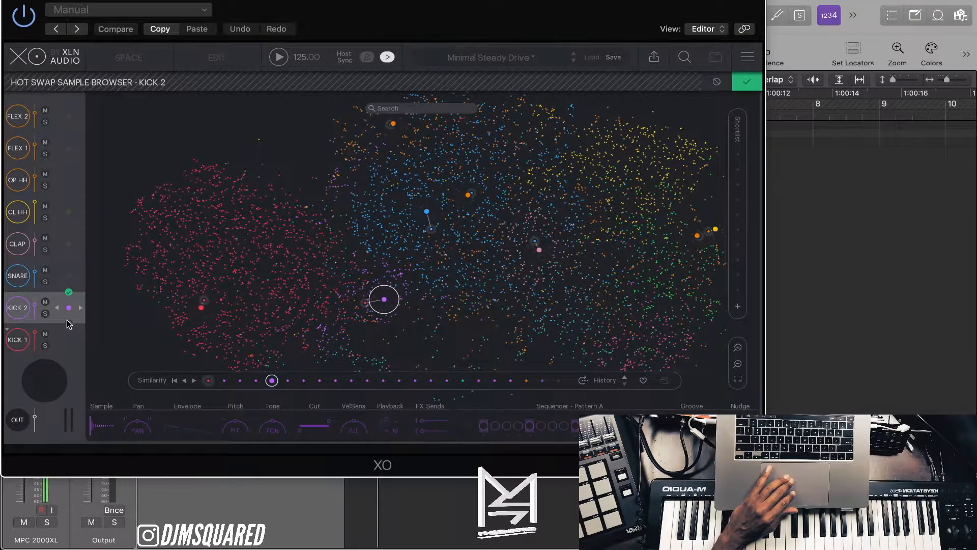
pyautogui.click(70, 293)
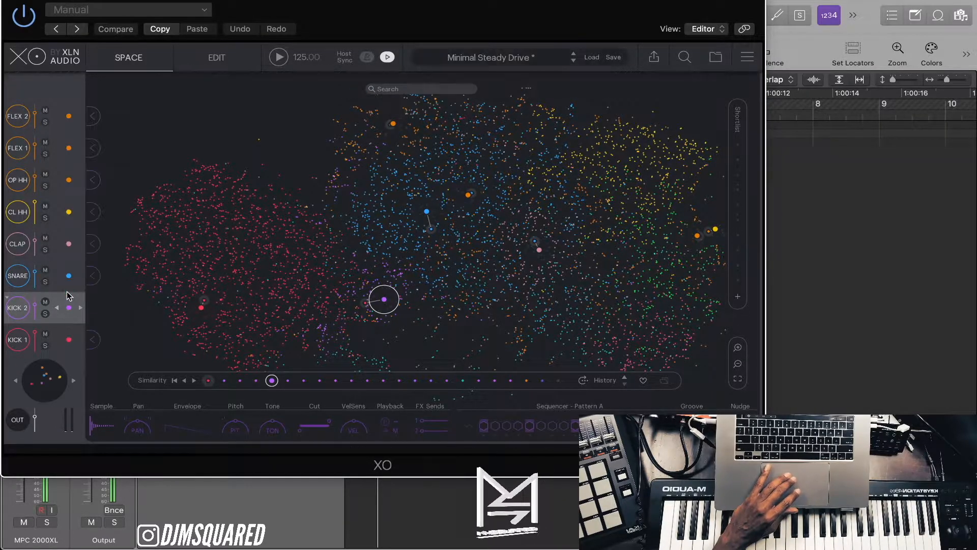
# Audition the kit's sounds one by one from the kicks up through snare, clap, hi-hats and flex channels.
pyautogui.click(18, 343)
pyautogui.click(17, 244)
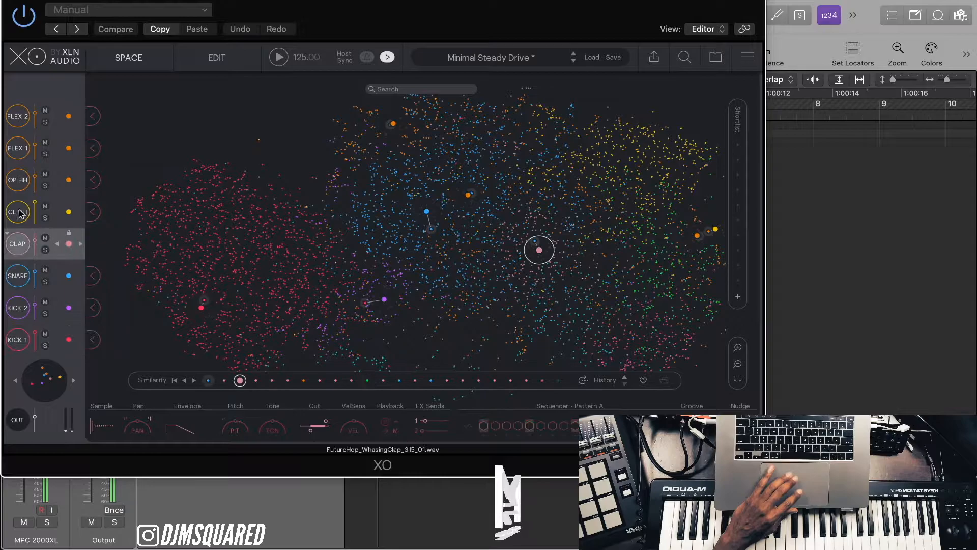
pyautogui.click(20, 206)
pyautogui.click(20, 181)
pyautogui.click(19, 149)
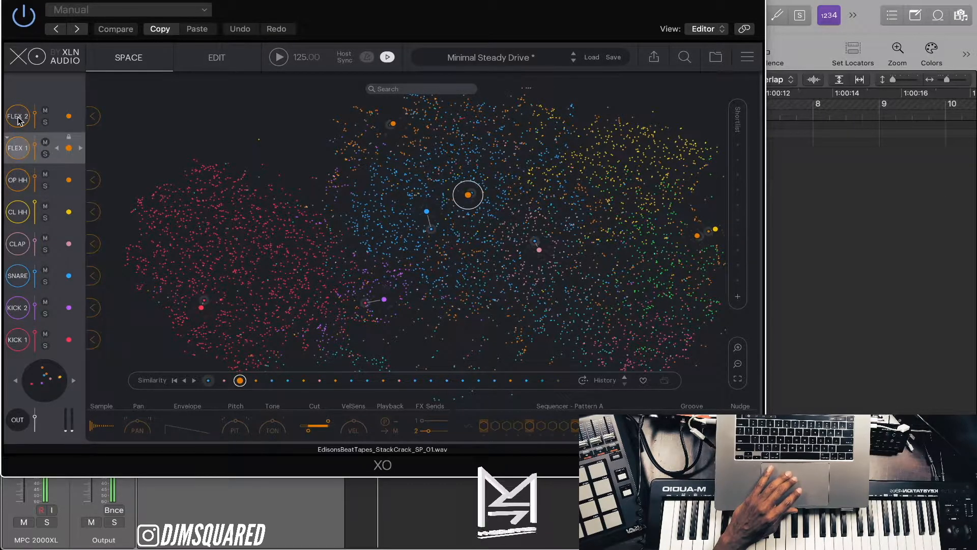
pyautogui.click(19, 118)
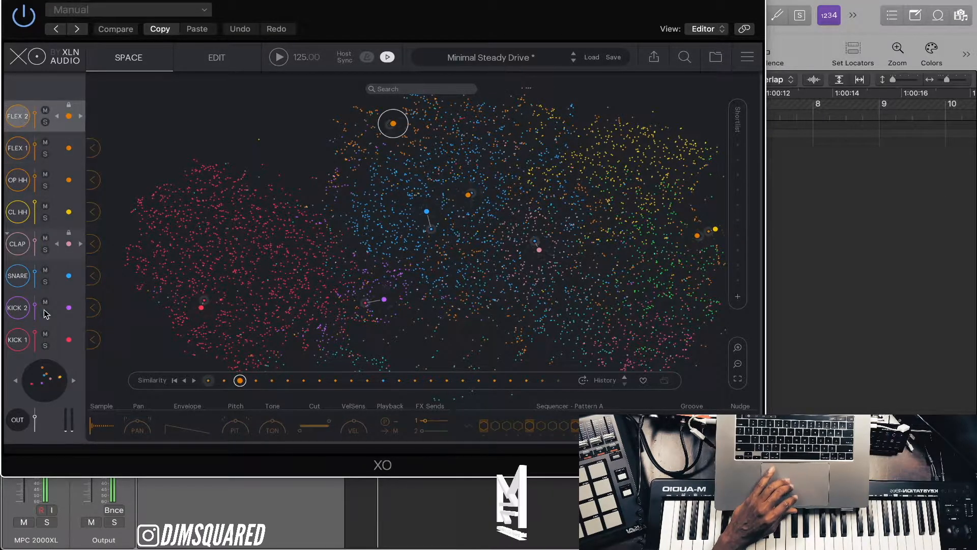
pyautogui.click(16, 346)
pyautogui.click(18, 307)
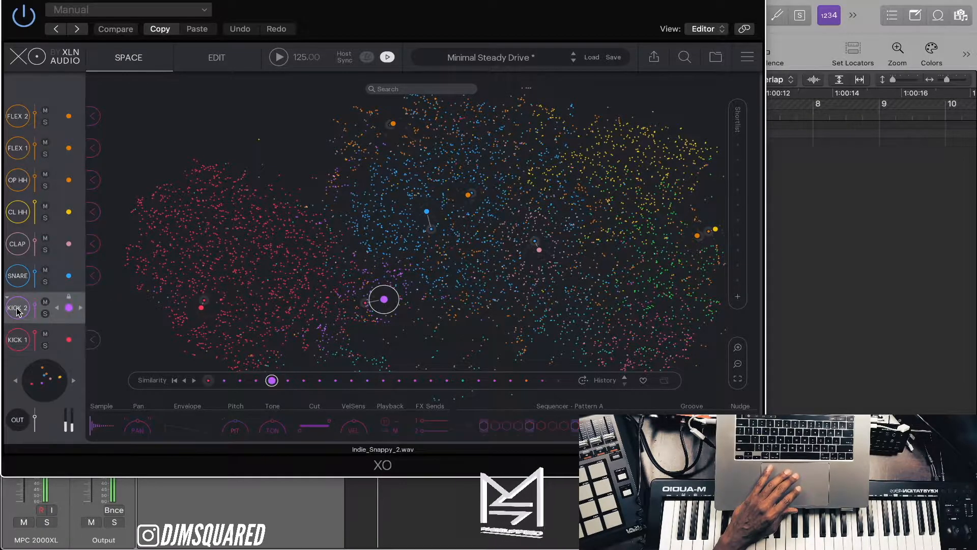
pyautogui.click(18, 276)
pyautogui.click(17, 244)
pyautogui.click(17, 212)
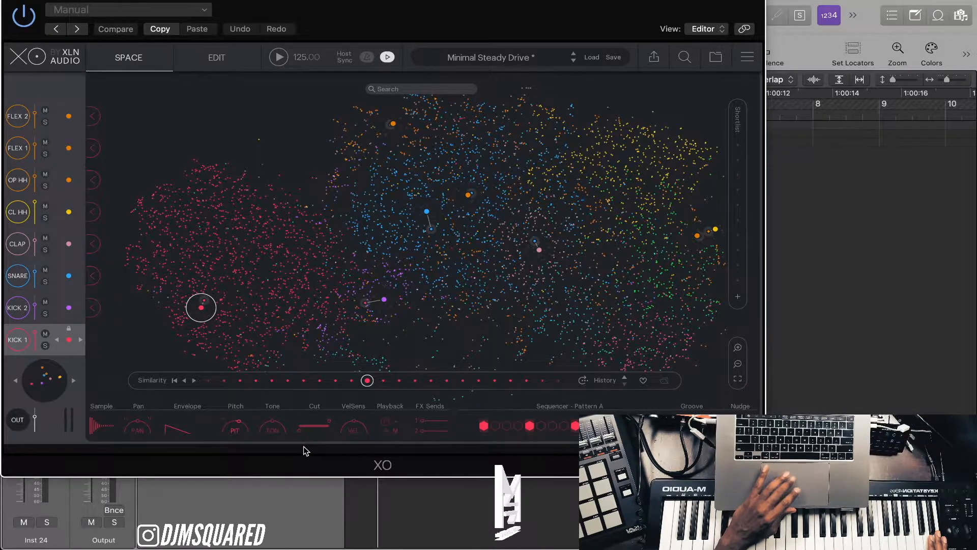
# Open KICK 1's sample editor and adjust its envelope (transient about 34%, hold about 27 ms, decay), pitch and cut filter.
pyautogui.click(98, 428)
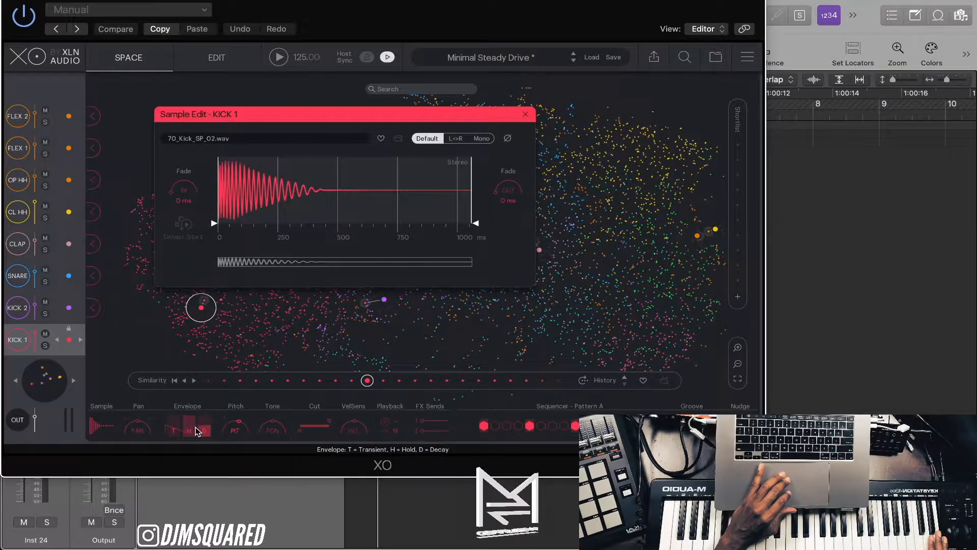
pyautogui.moveTo(174, 431); pyautogui.dragTo(173, 419)
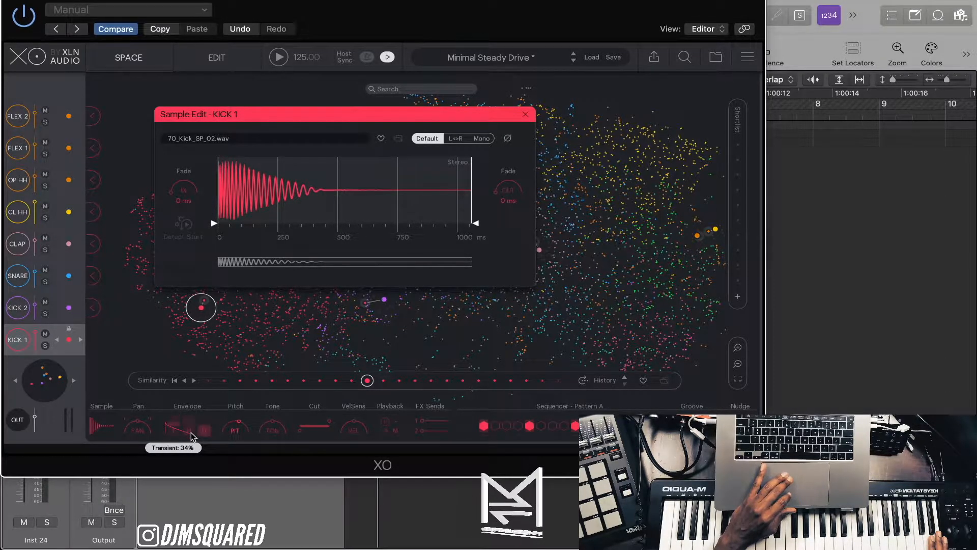
pyautogui.moveTo(190, 429); pyautogui.dragTo(190, 417)
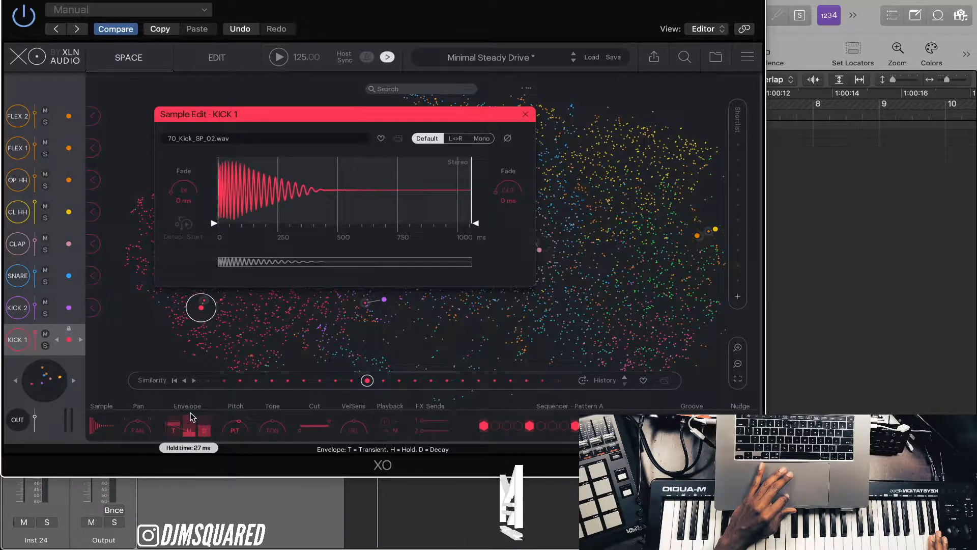
pyautogui.click(205, 430)
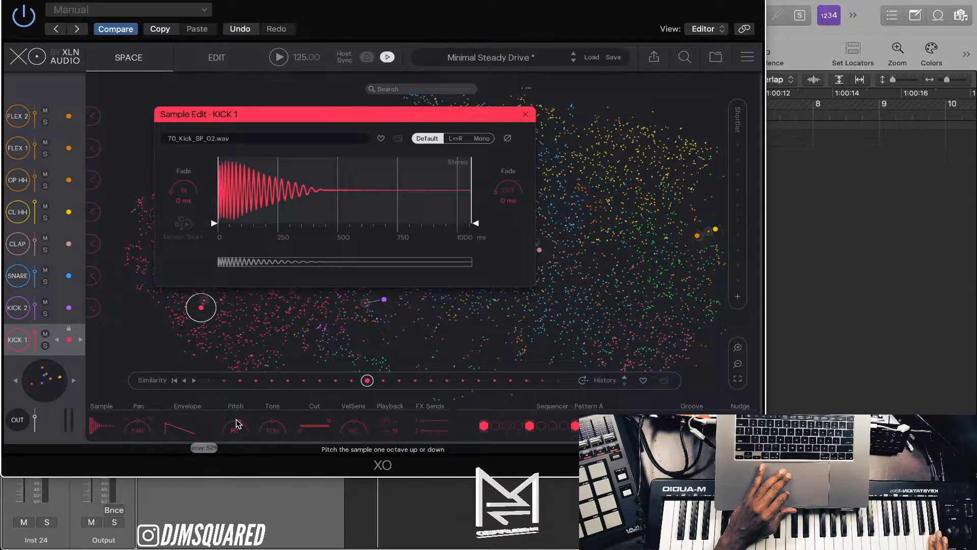
pyautogui.moveTo(236, 424); pyautogui.dragTo(229, 430)
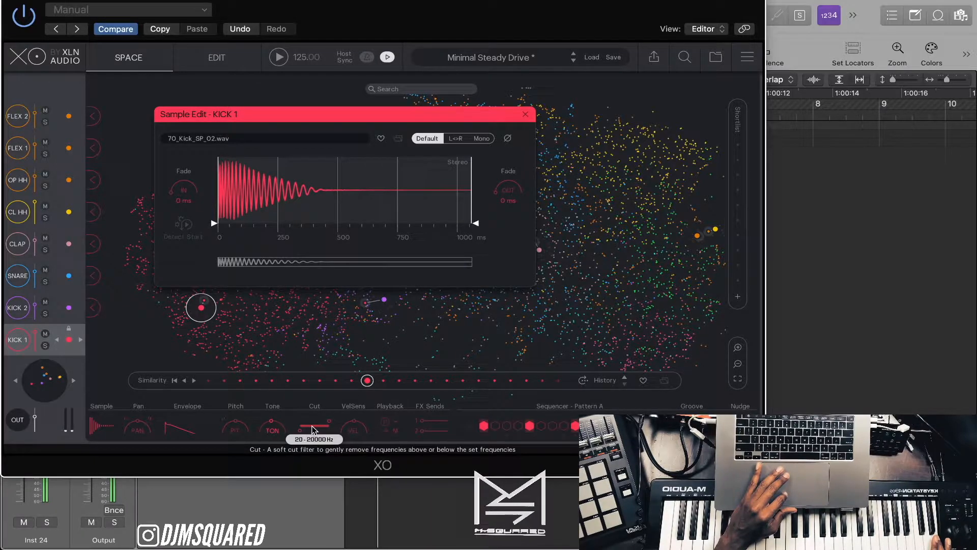
pyautogui.moveTo(315, 430)
pyautogui.mouseDown()
pyautogui.moveTo(306, 430)
pyautogui.moveTo(336, 435)
pyautogui.moveTo(304, 436)
pyautogui.mouseUp()
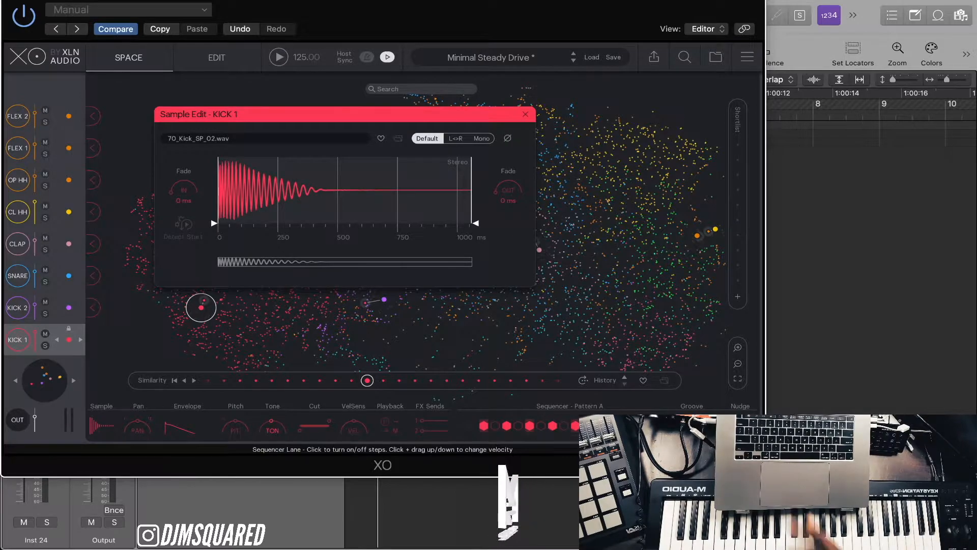
# Play the beat and step forward through variations of the whole kit, swapping every channel for similar samples.
pyautogui.press('space')
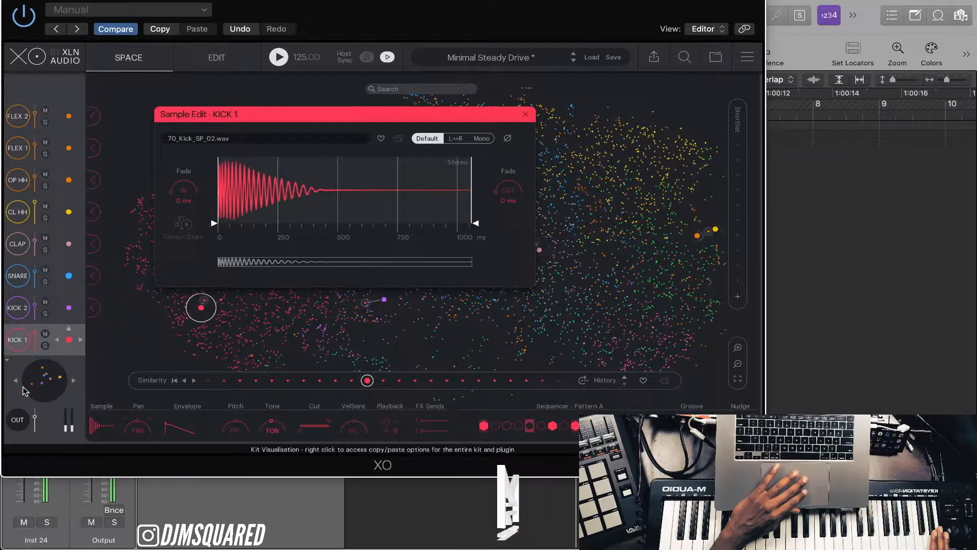
pyautogui.click(74, 381)
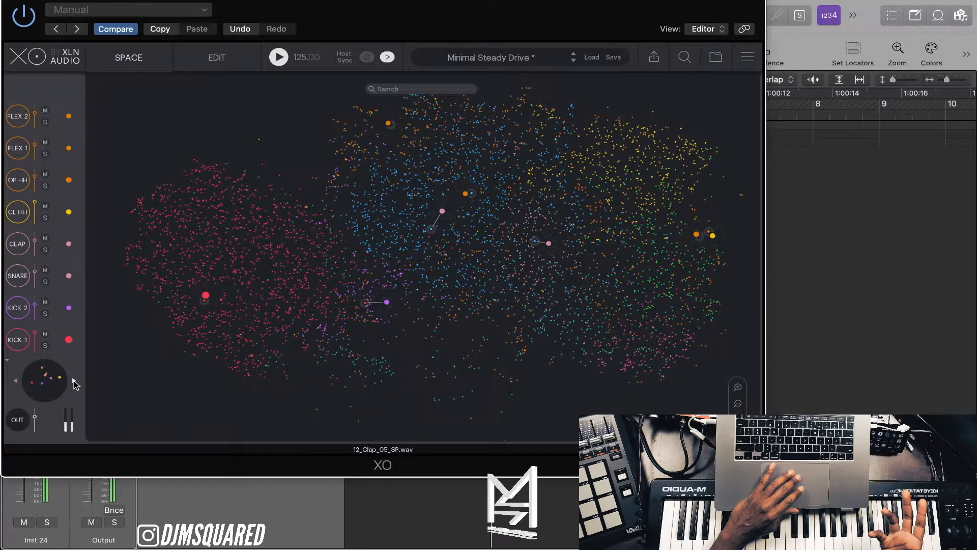
pyautogui.click(74, 380)
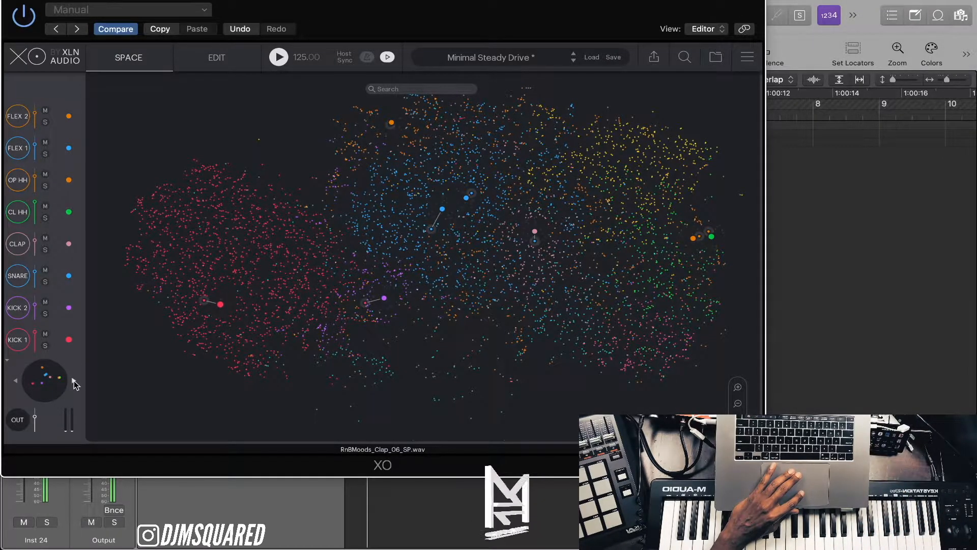
pyautogui.click(75, 381)
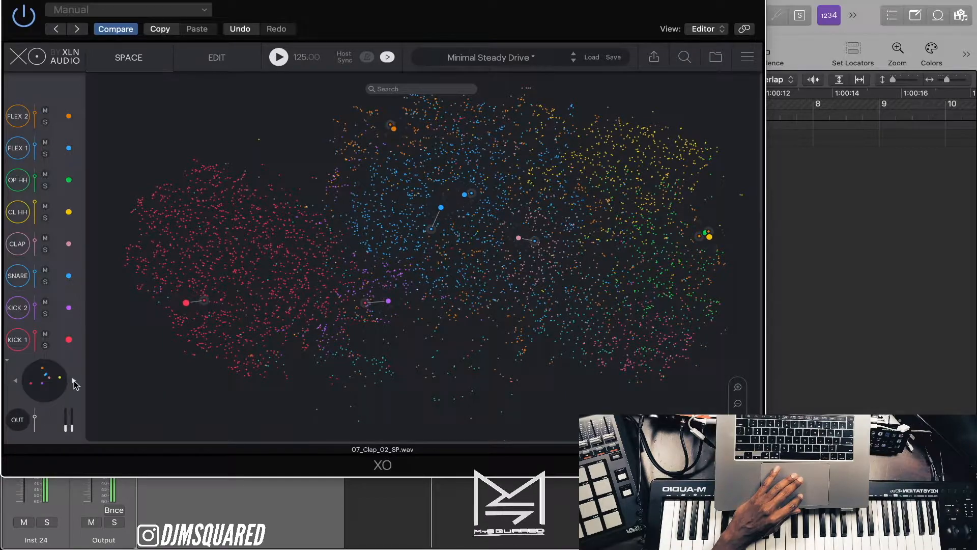
pyautogui.click(74, 381)
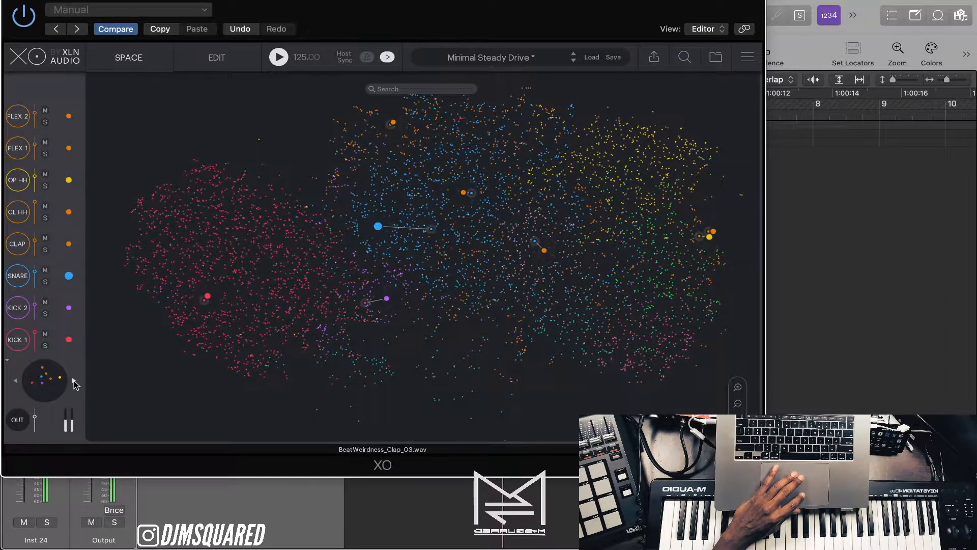
pyautogui.click(75, 380)
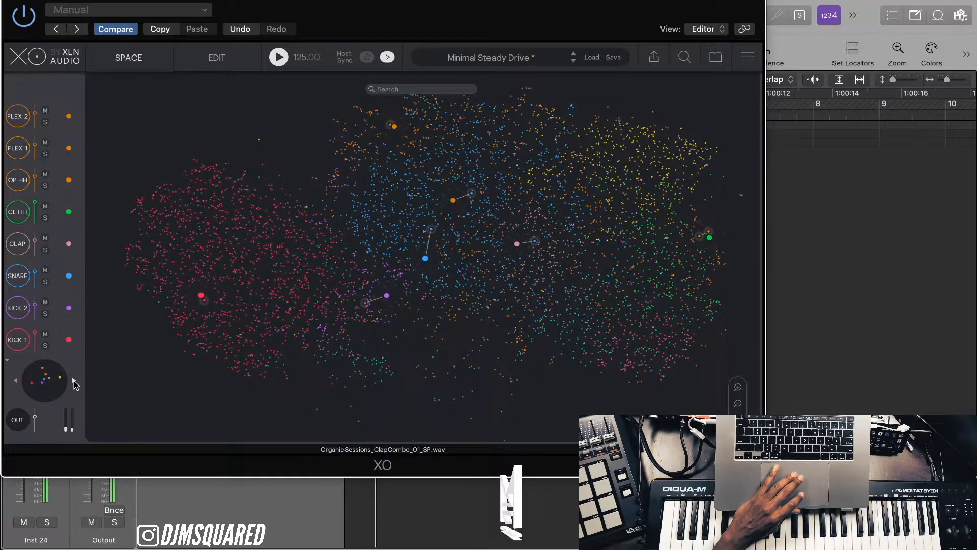
# Switch to the full channel editing view and inspect the SNARE sample in its editor, closing the editor when done.
pyautogui.click(219, 60)
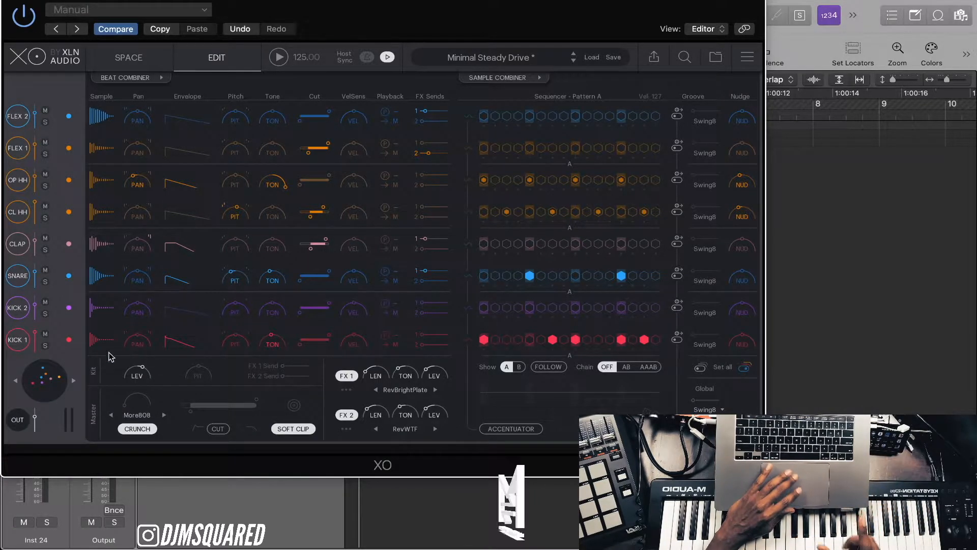
pyautogui.click(99, 275)
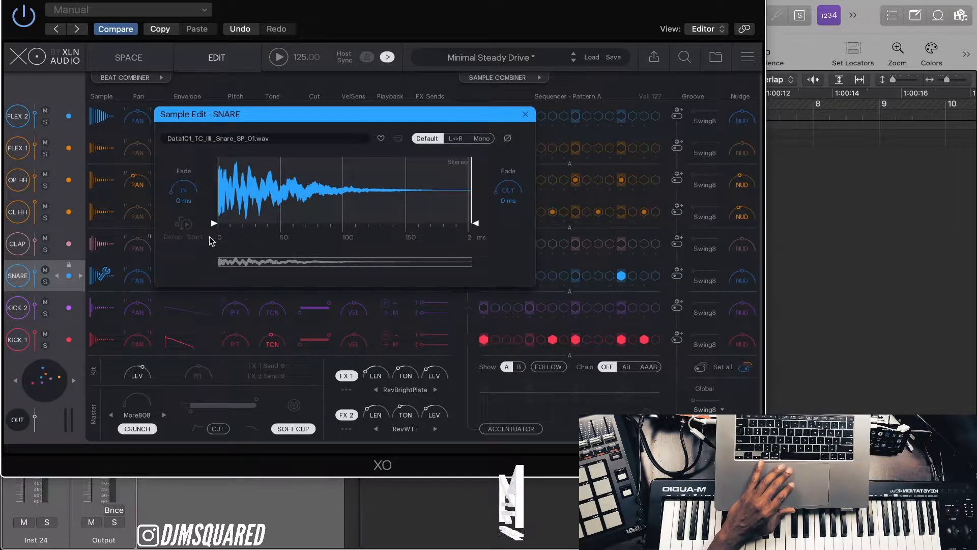
pyautogui.click(526, 116)
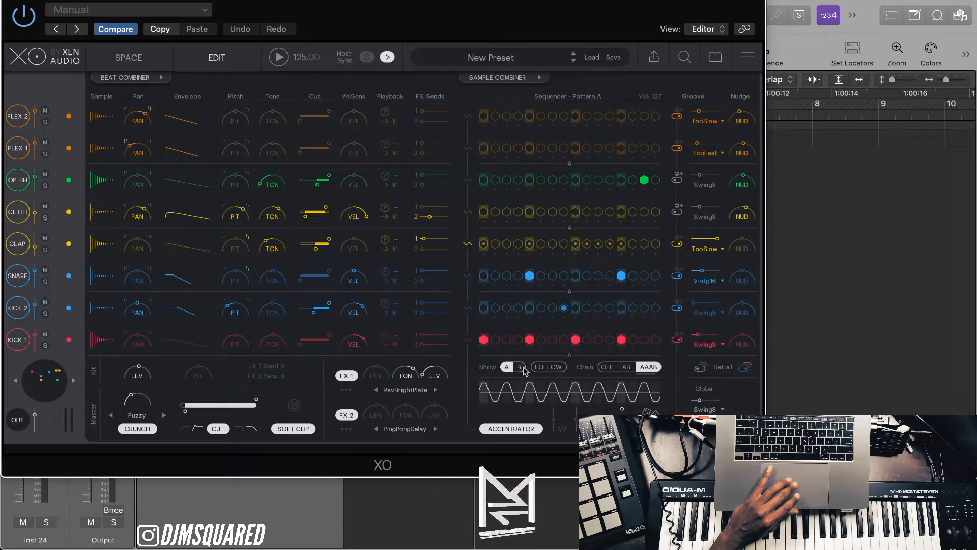
# Show sequencer pattern B and set the pattern chain to AB.
pyautogui.click(519, 367)
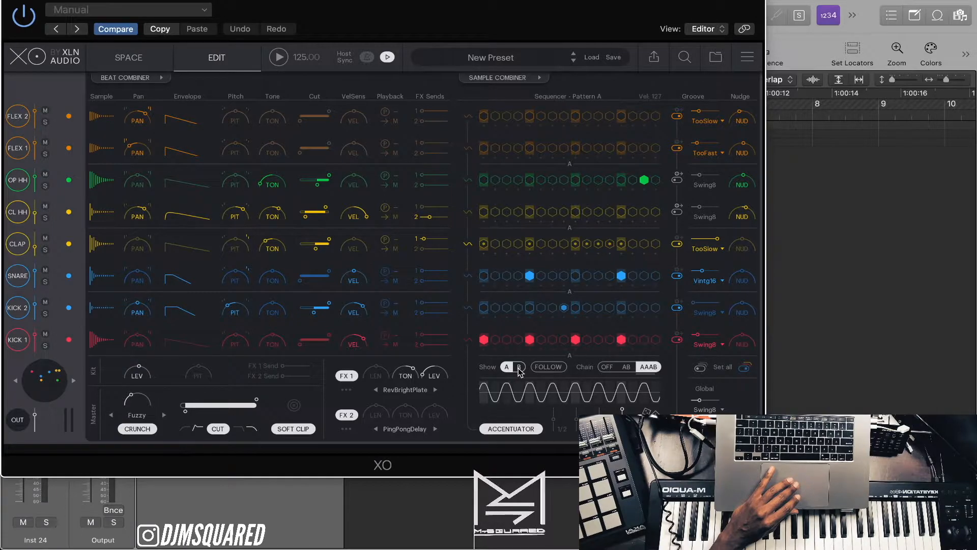
pyautogui.click(627, 369)
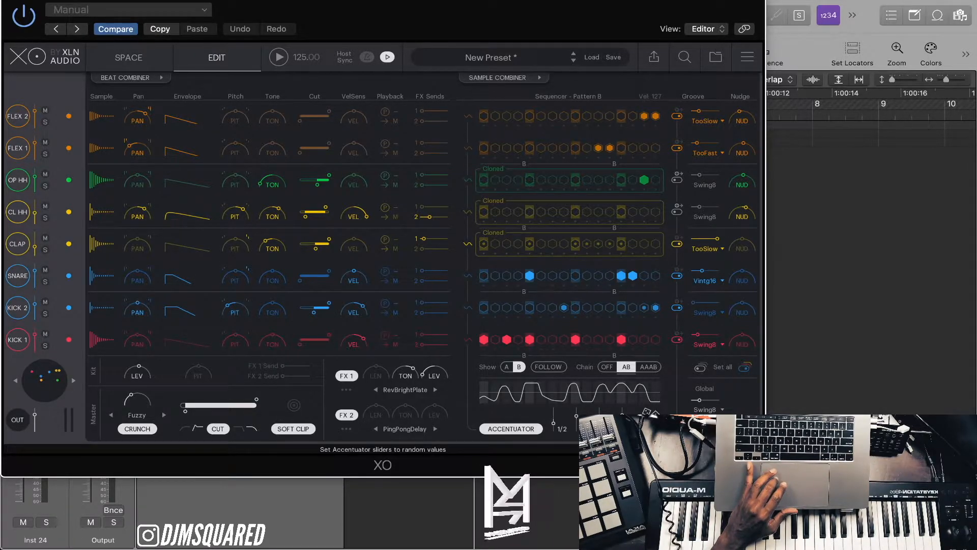
# Randomise the Accentuator sliders several times, resetting them to flat once in between and ending on a new random accent curve.
pyautogui.click(645, 410)
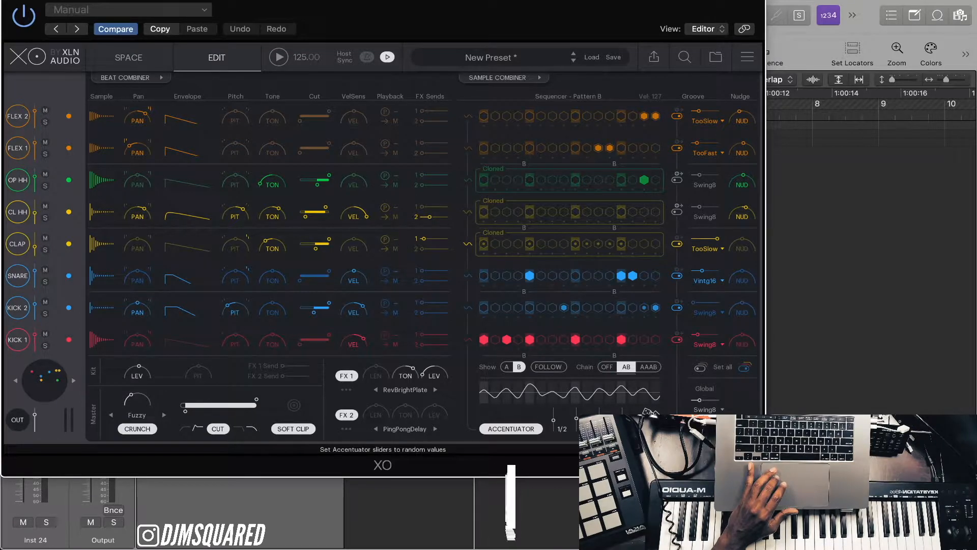
pyautogui.click(651, 412)
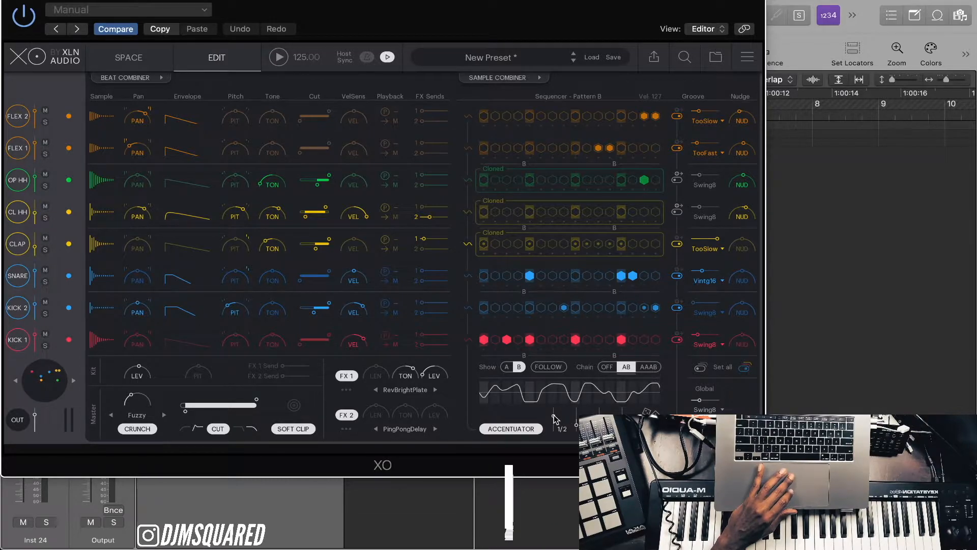
pyautogui.click(647, 412)
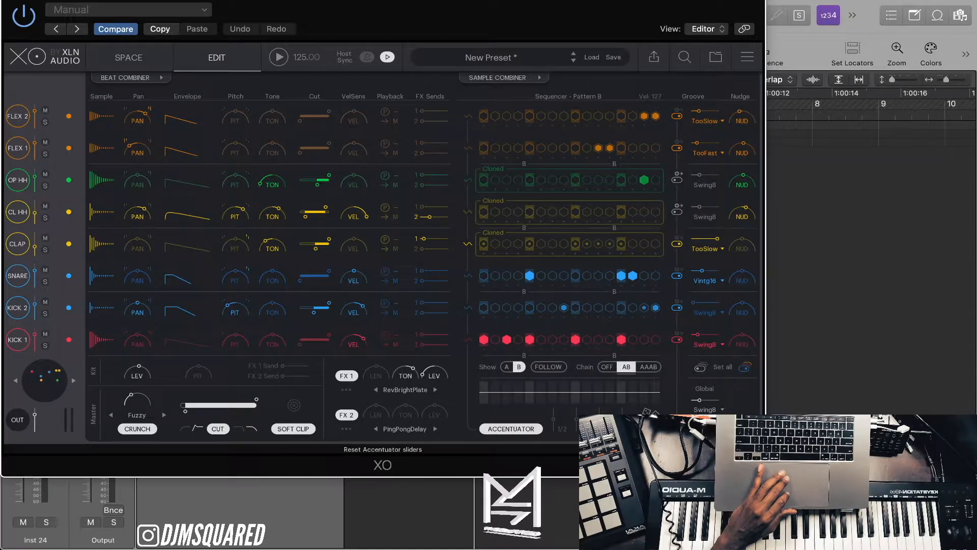
pyautogui.click(651, 414)
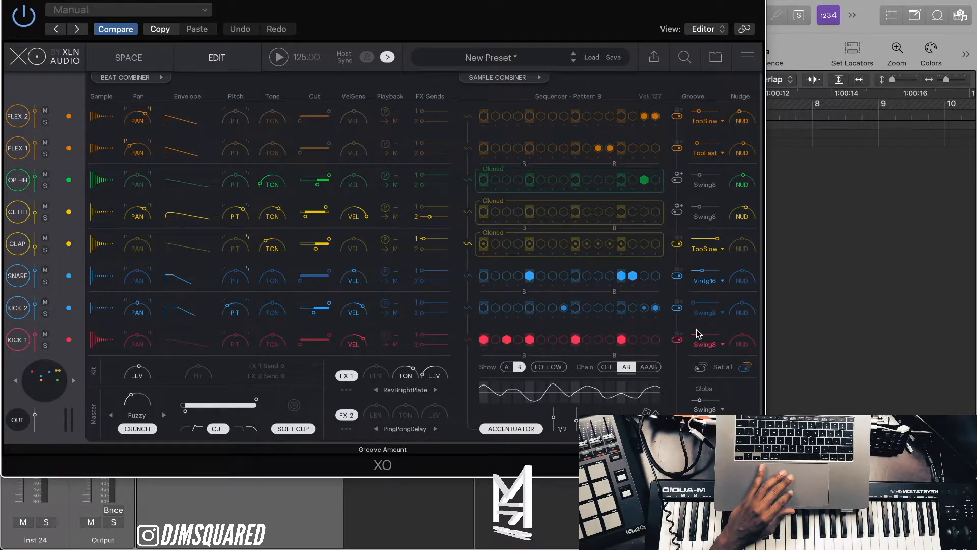
# Try toggling the switch beside the CLAP channel's groove setting and the master Crunch effect.
pyautogui.moveTo(697, 337)
pyautogui.click(675, 242)
pyautogui.click(676, 242)
pyautogui.click(676, 241)
pyautogui.click(676, 242)
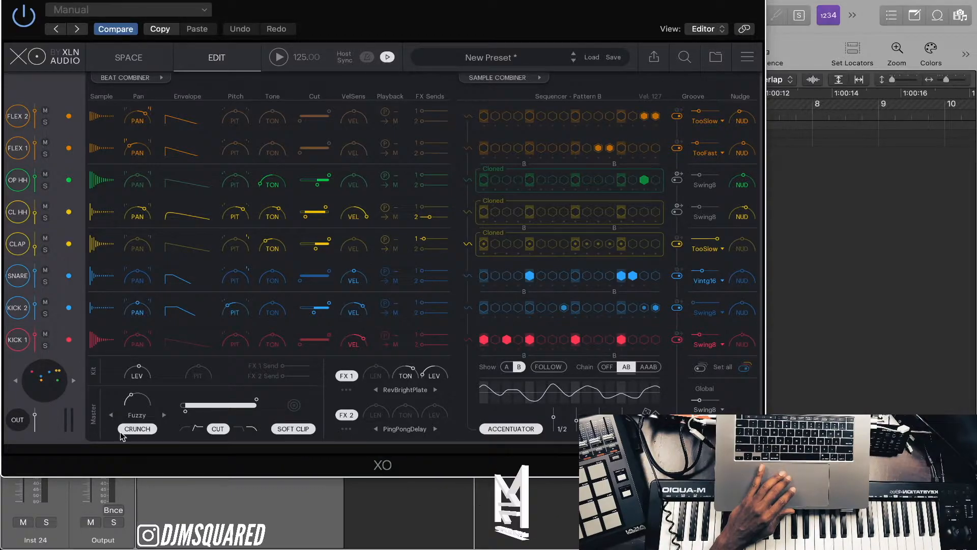
pyautogui.click(137, 429)
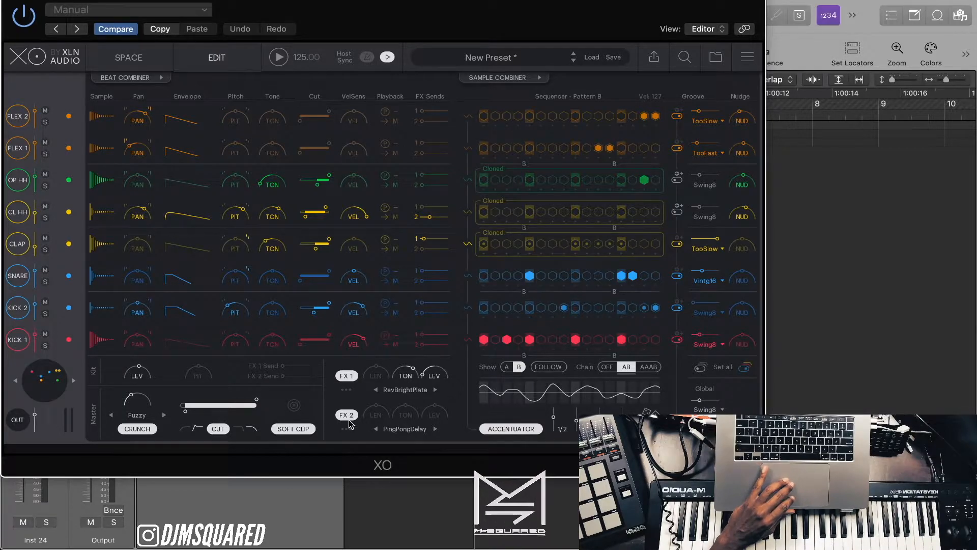
# Change the send effect algorithms to RevBigHall for FX 2 and RevClaustroph for FX 1.
pyautogui.click(435, 429)
pyautogui.click(435, 429)
pyautogui.click(435, 390)
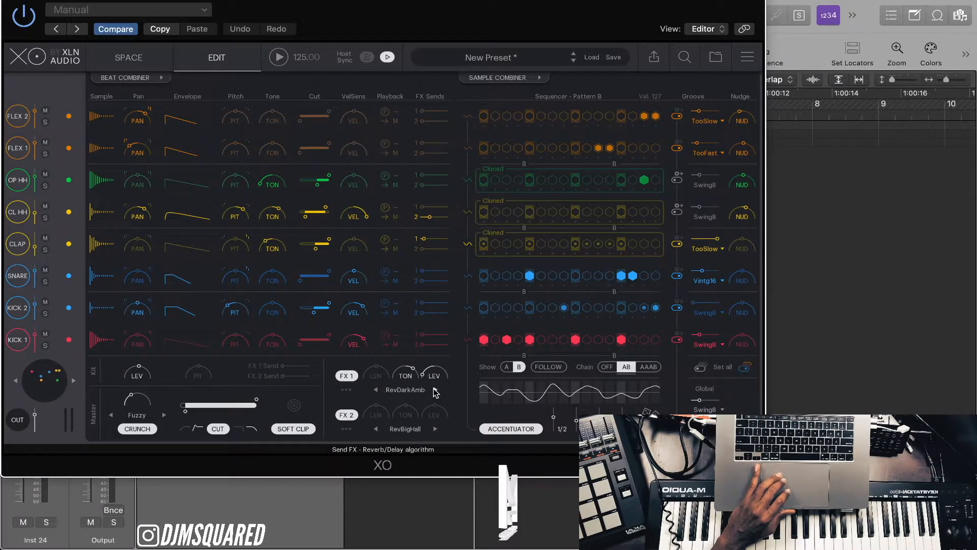
pyautogui.click(435, 390)
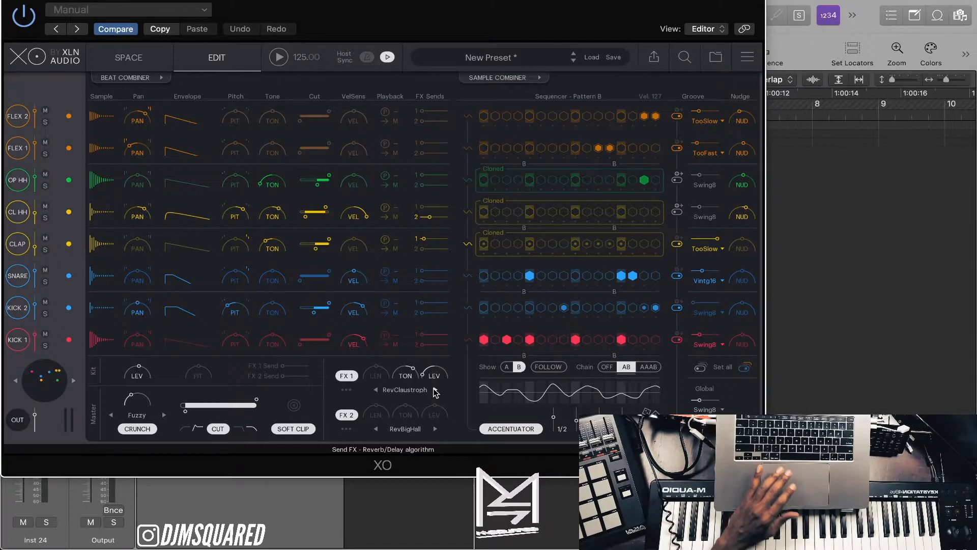
# Open the Beat Combiner, play the beat and switch all lanes at once to the first, then the fourth preset-extracted pattern column.
pyautogui.click(128, 58)
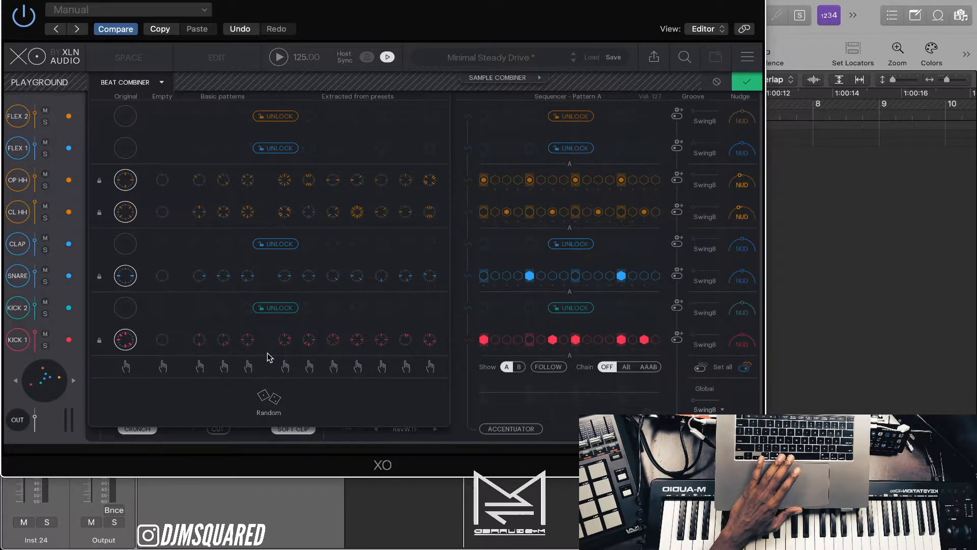
pyautogui.press('space')
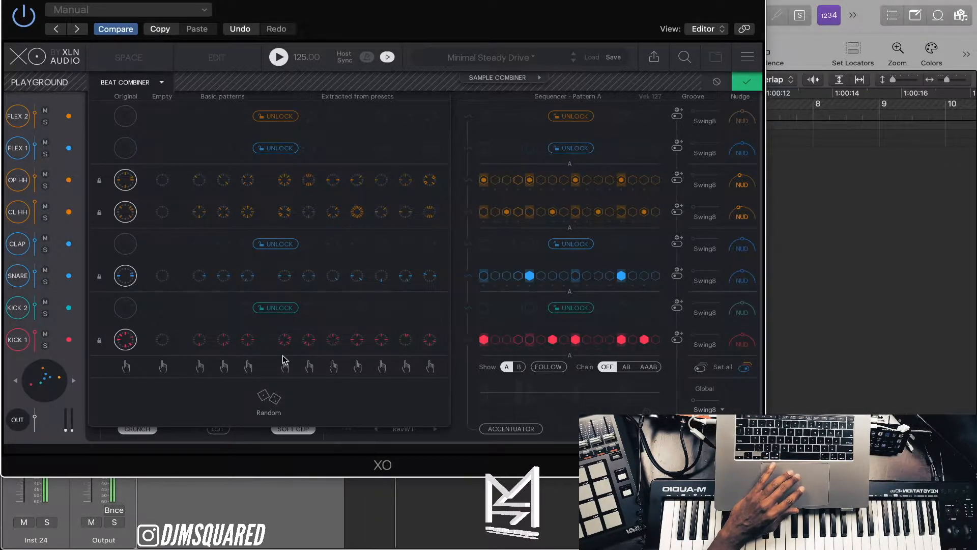
pyautogui.click(285, 366)
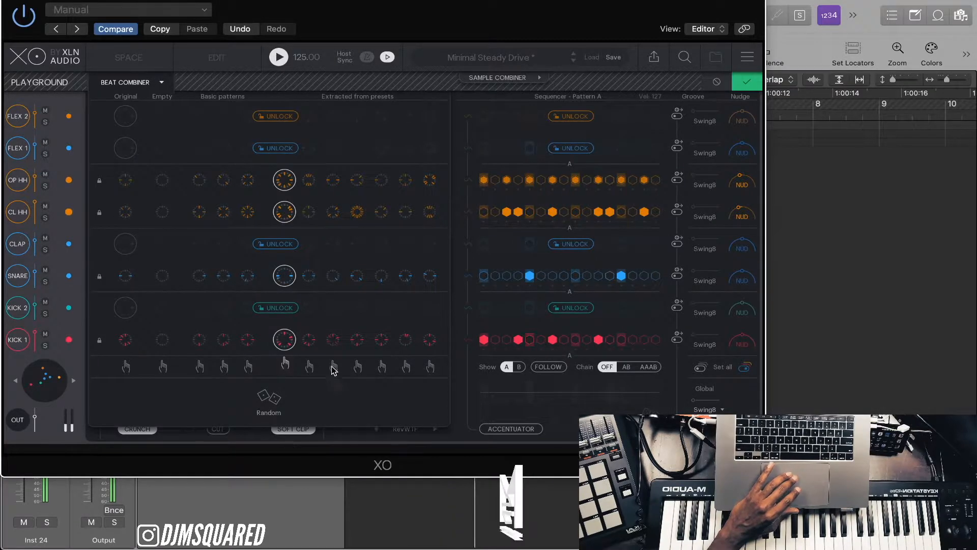
pyautogui.click(358, 368)
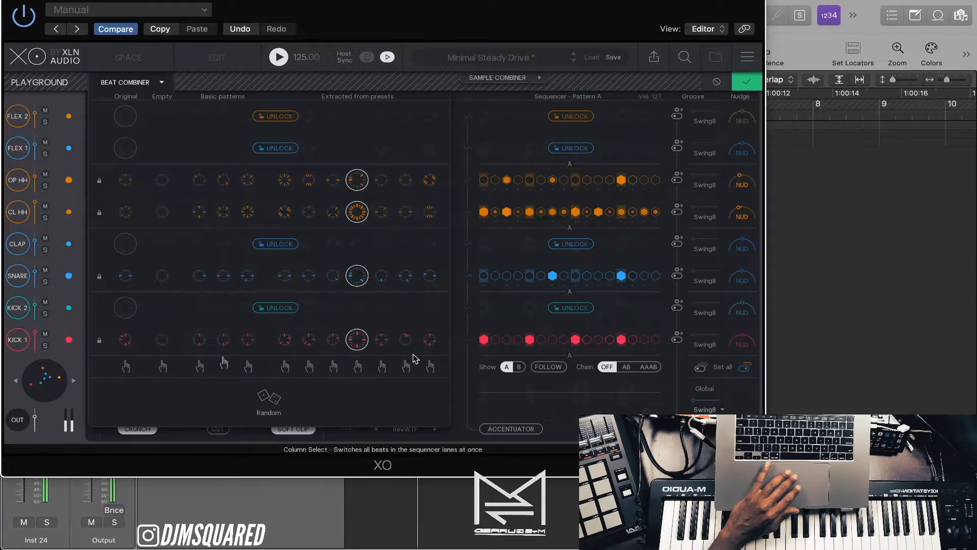
# Randomise the lane patterns in the Beat Combiner five times and accept the last combination.
pyautogui.click(265, 402)
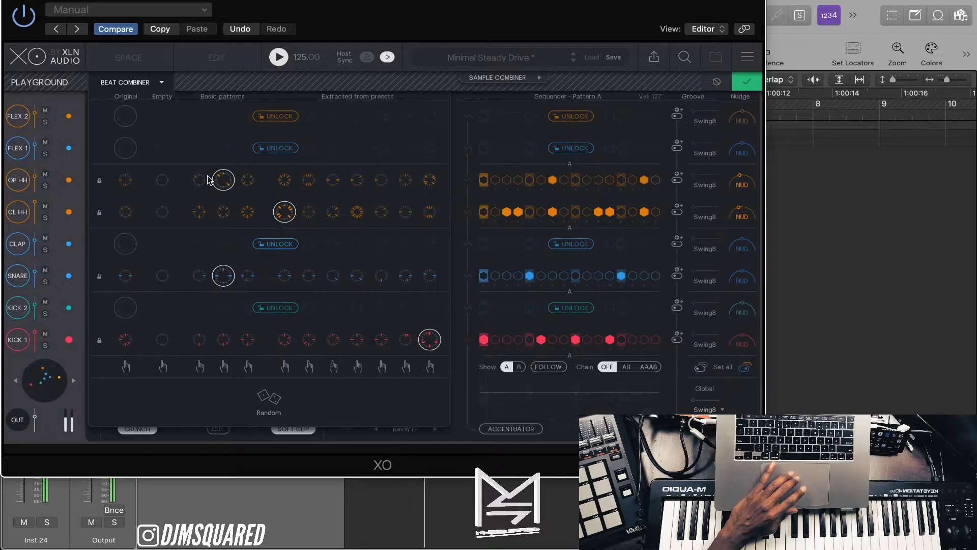
pyautogui.click(270, 402)
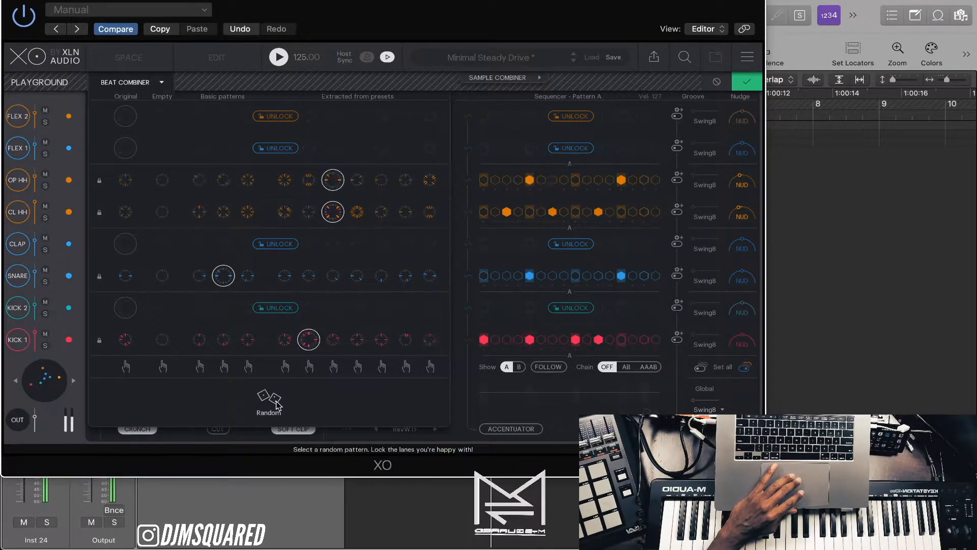
pyautogui.click(266, 401)
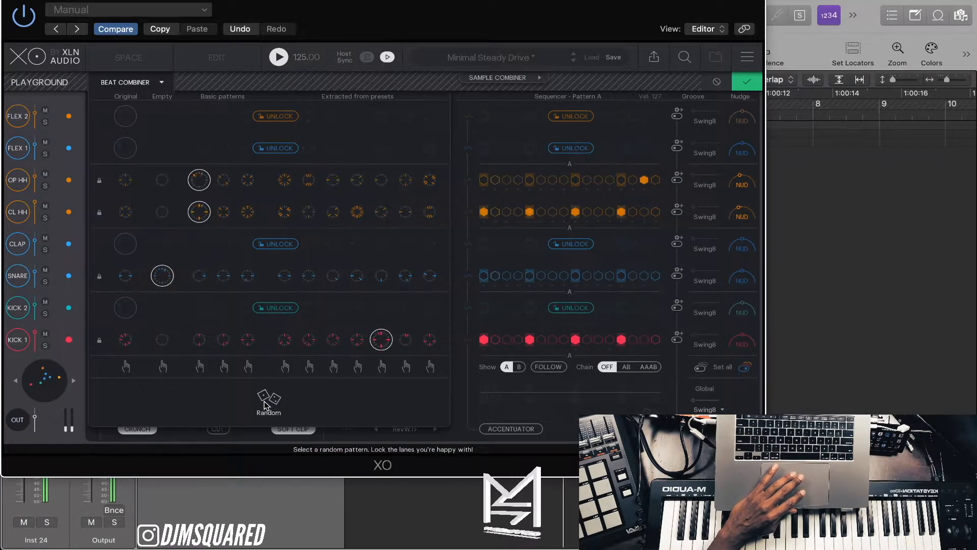
pyautogui.click(265, 403)
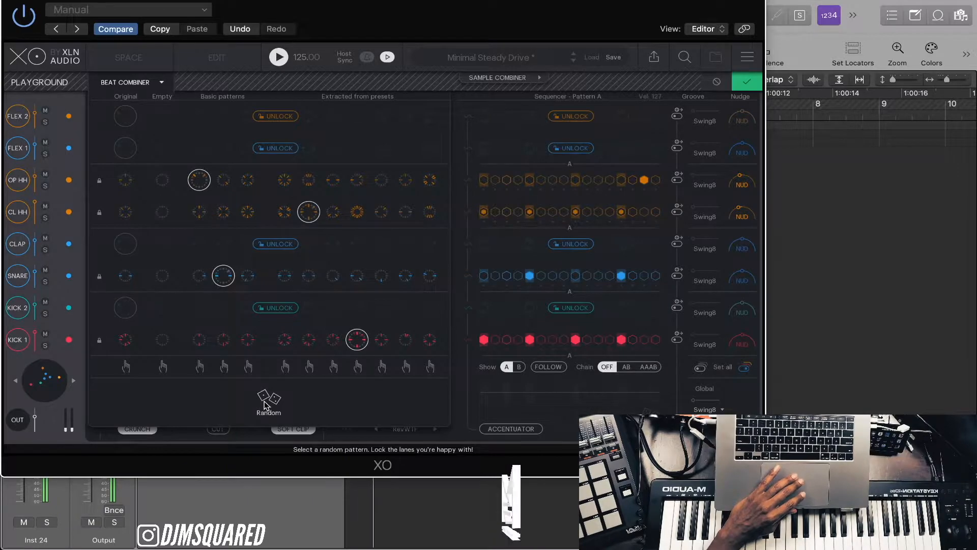
pyautogui.click(266, 404)
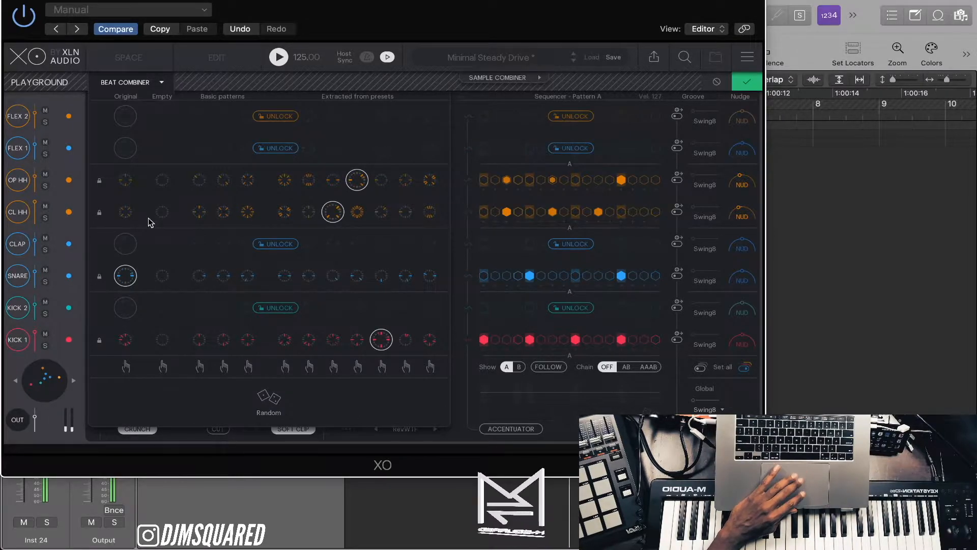
pyautogui.click(747, 85)
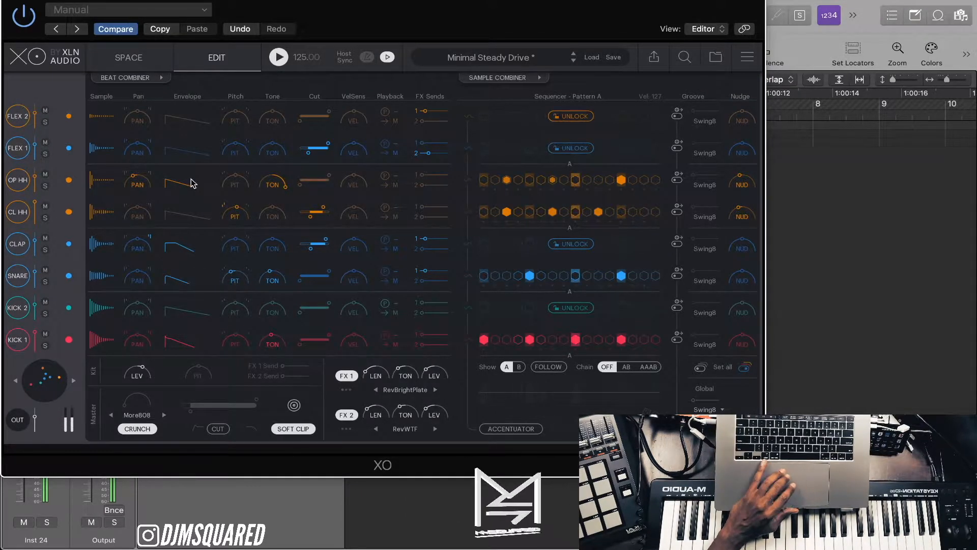
# Open the hot swap sample browser for the SNARE channel from the Space view and audition samples, including TribalDrum&Bass_Perc_SP_15.wav.
pyautogui.click(128, 57)
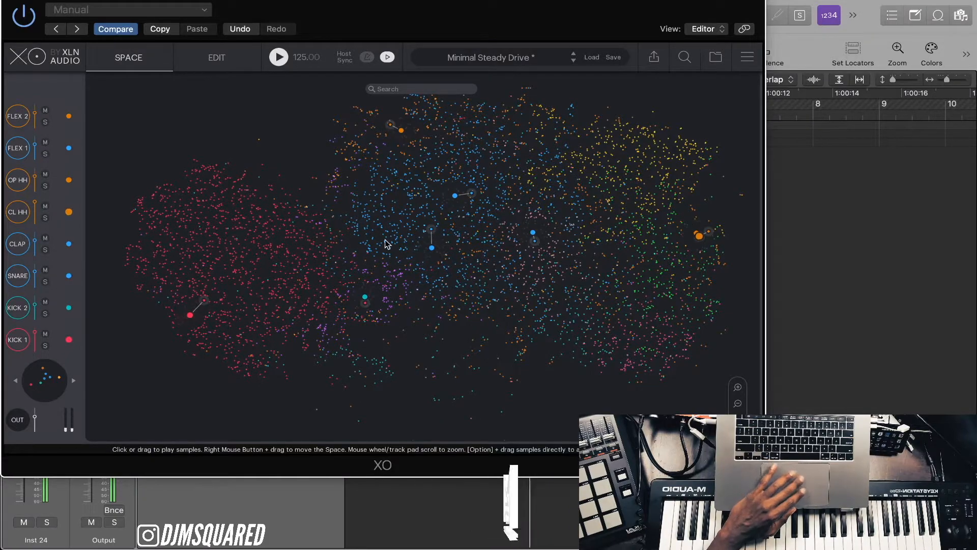
pyautogui.click(69, 276)
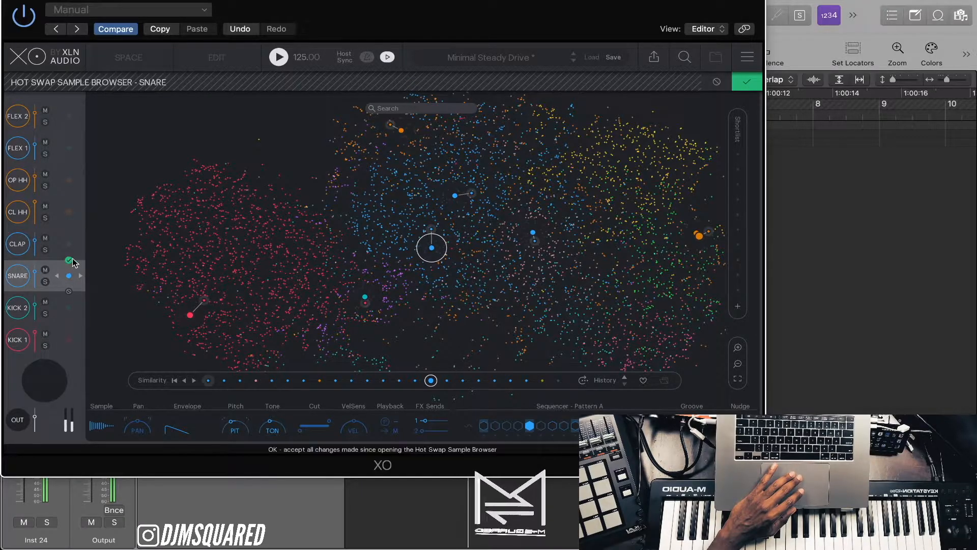
pyautogui.click(395, 231)
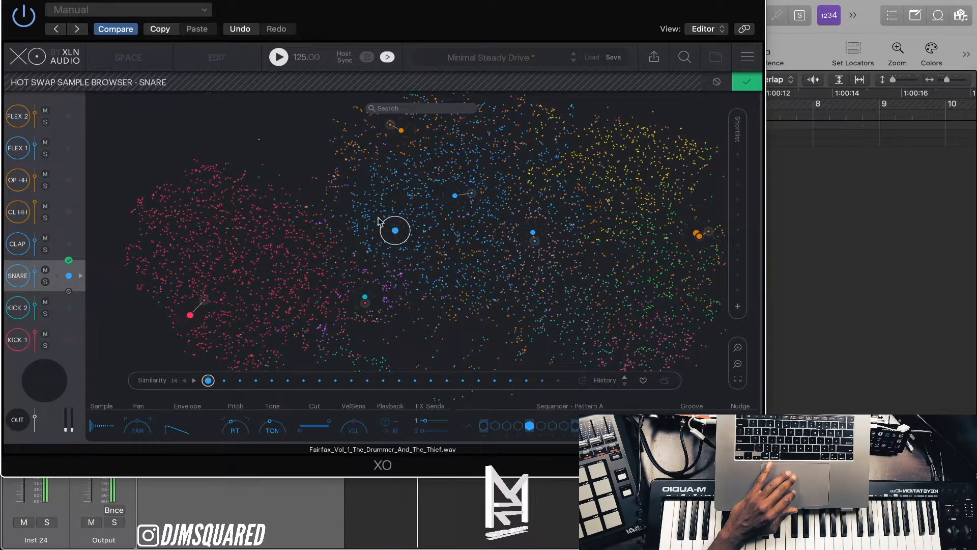
pyautogui.click(346, 186)
pyautogui.click(377, 153)
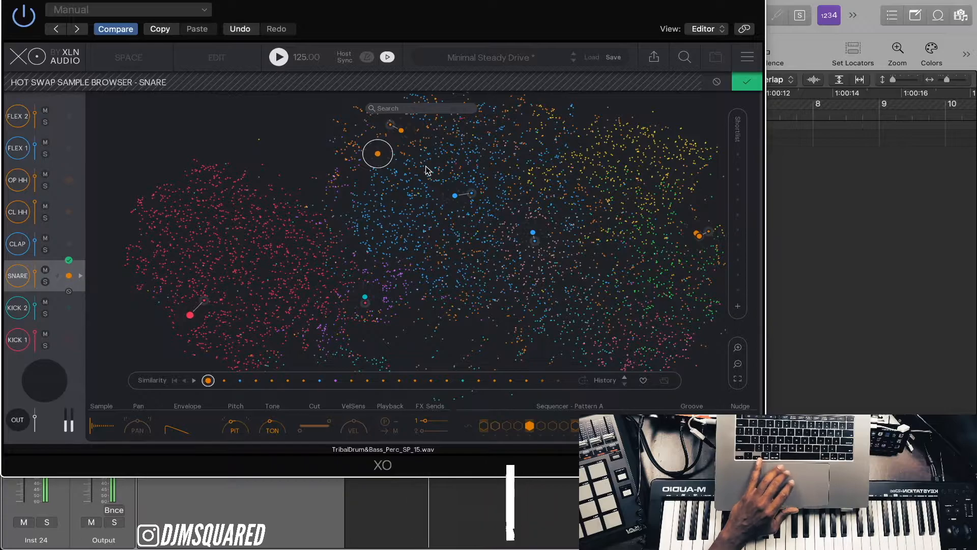
# Audition clap samples around 48_TR707Clap_SP_02.wav for the SNARE channel and accept 34_Clap_SP_07.wav.
pyautogui.click(539, 253)
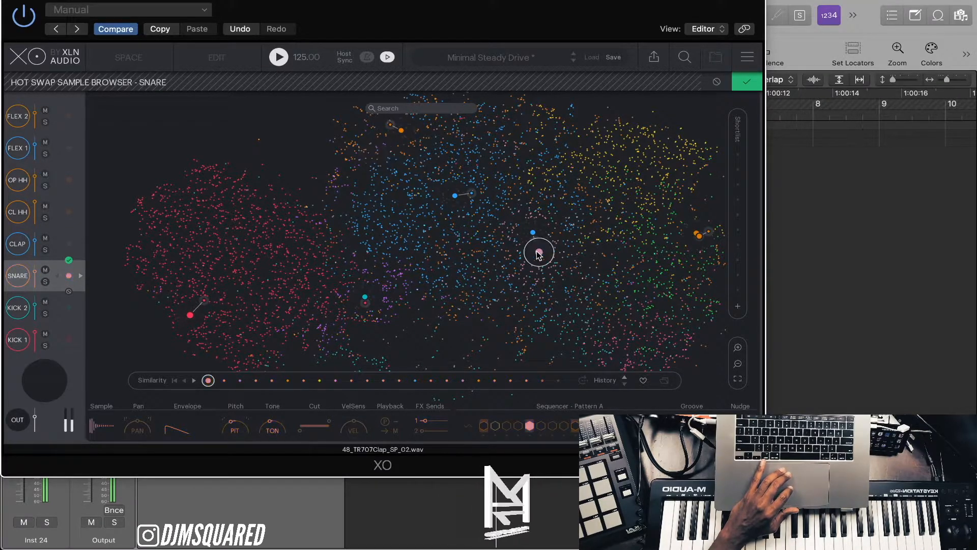
pyautogui.click(517, 251)
pyautogui.click(541, 271)
pyautogui.click(548, 267)
pyautogui.click(516, 267)
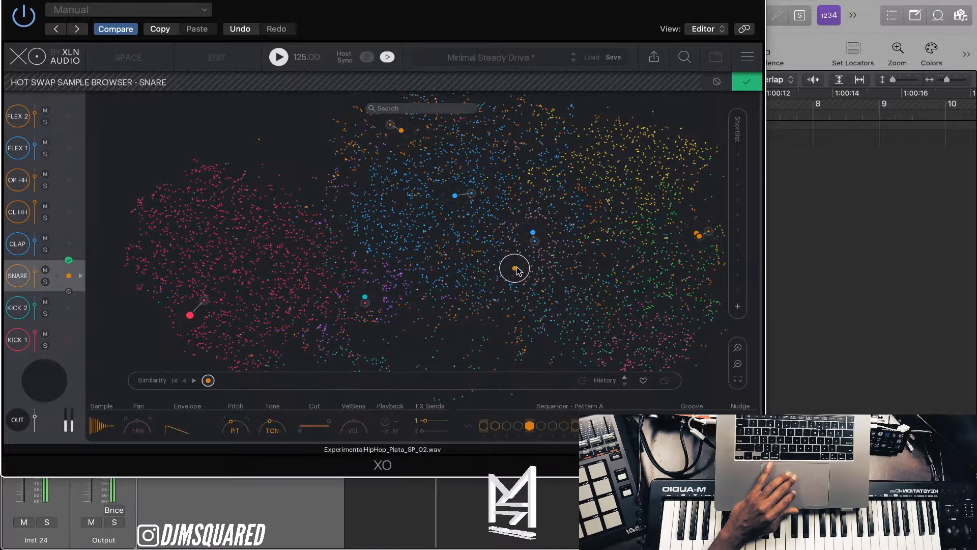
pyautogui.click(525, 266)
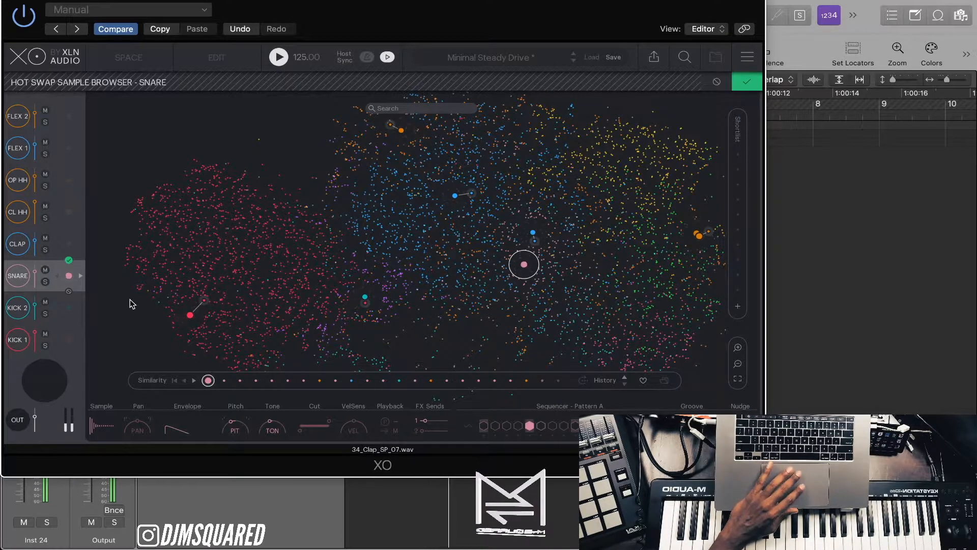
pyautogui.click(69, 261)
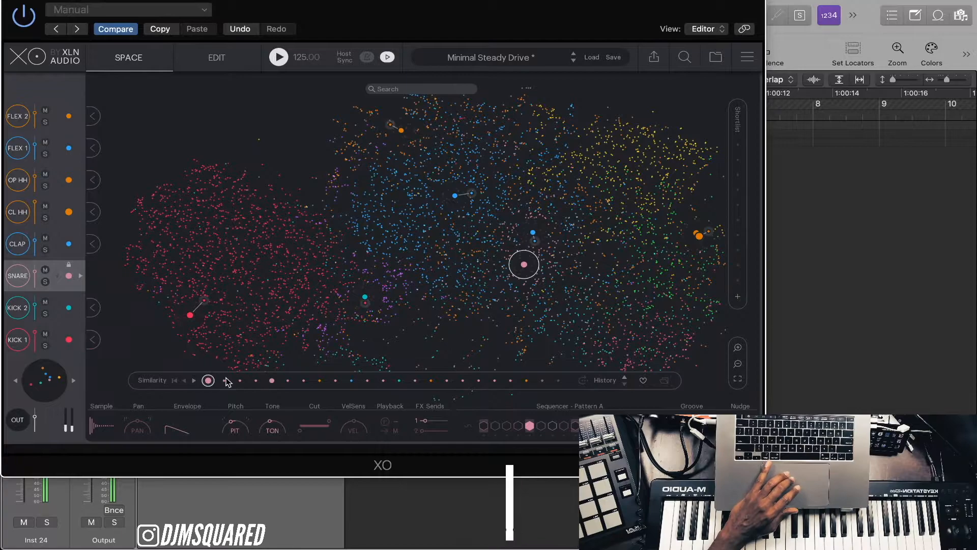
# Step forward and back through the SNARE's similar samples, settling on Luka5AmHouse_Claps_03_SP.wav.
pyautogui.click(209, 380)
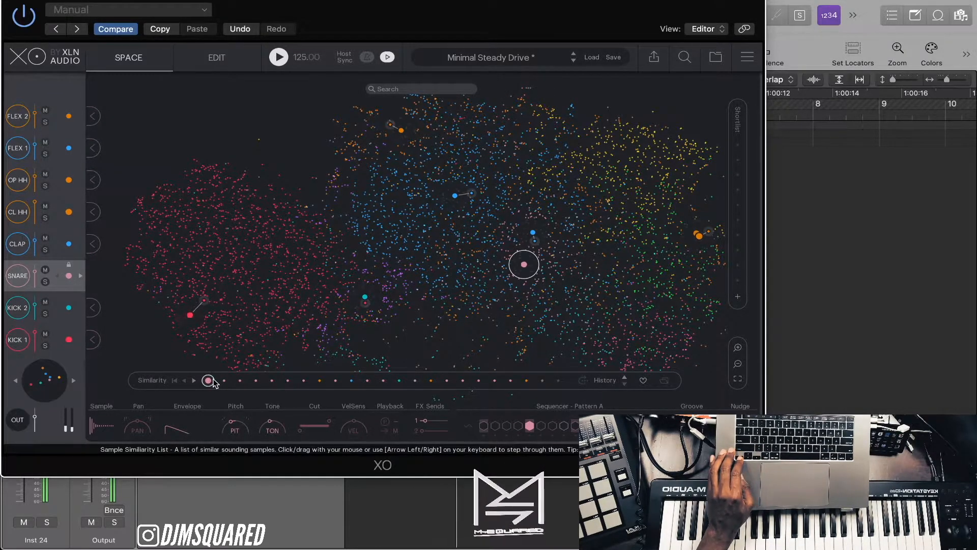
pyautogui.press('Right')
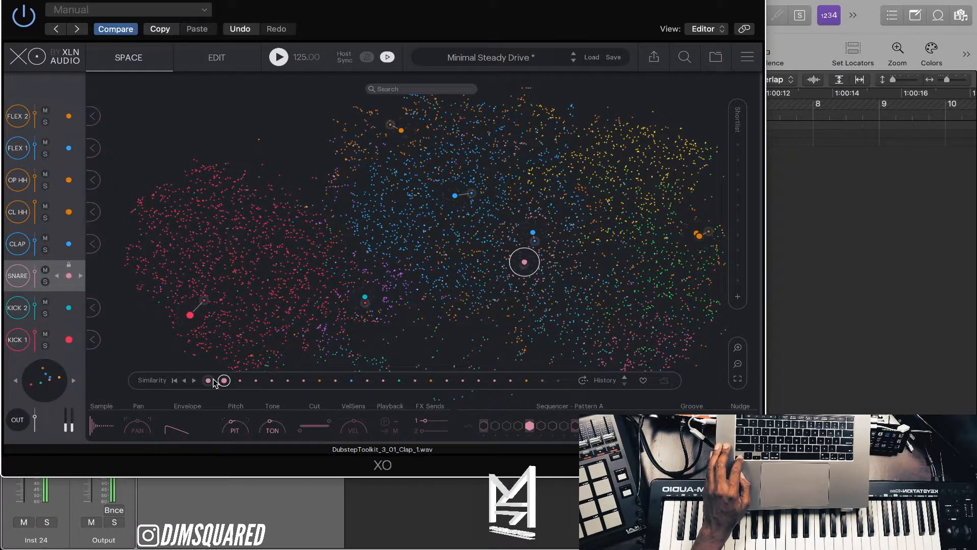
pyautogui.press('Right')
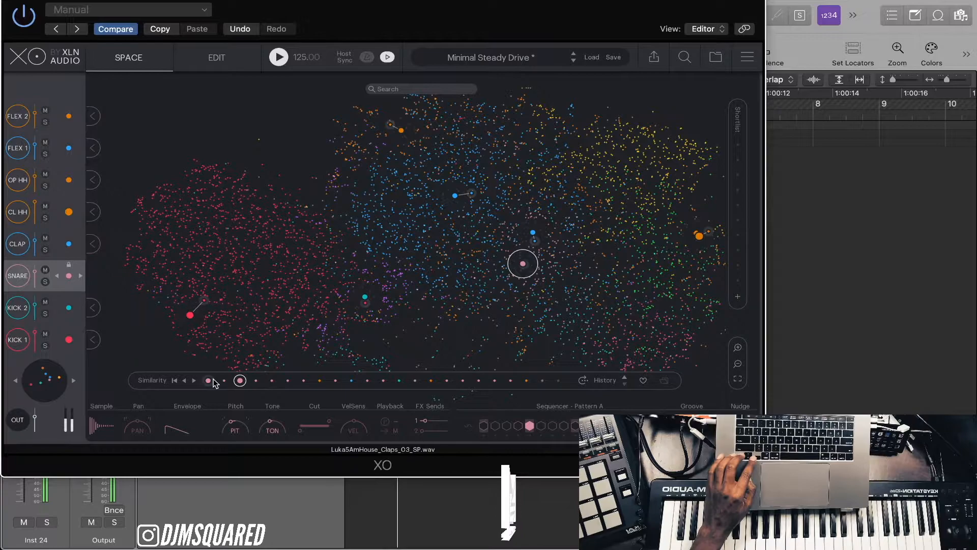
pyautogui.press('Right')
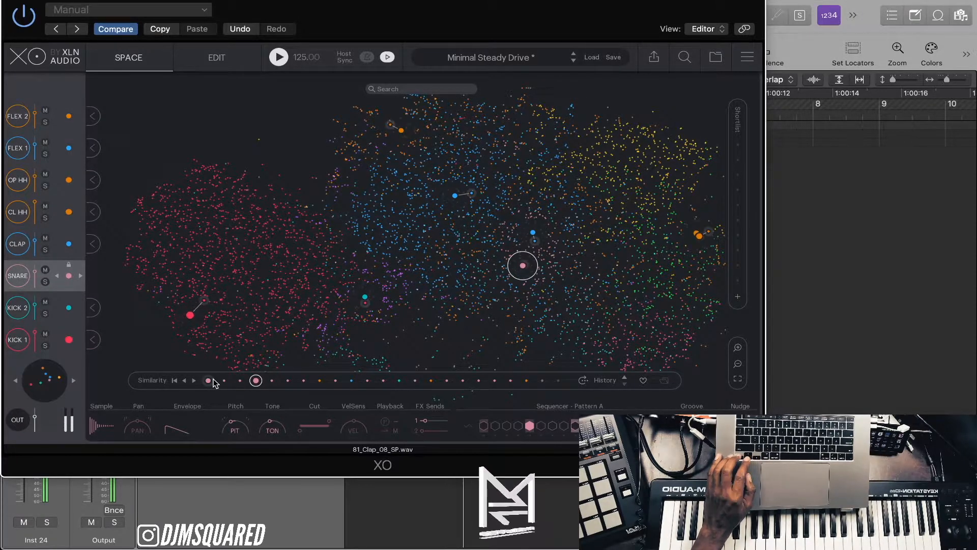
pyautogui.press('Right')
pyautogui.press('Right')
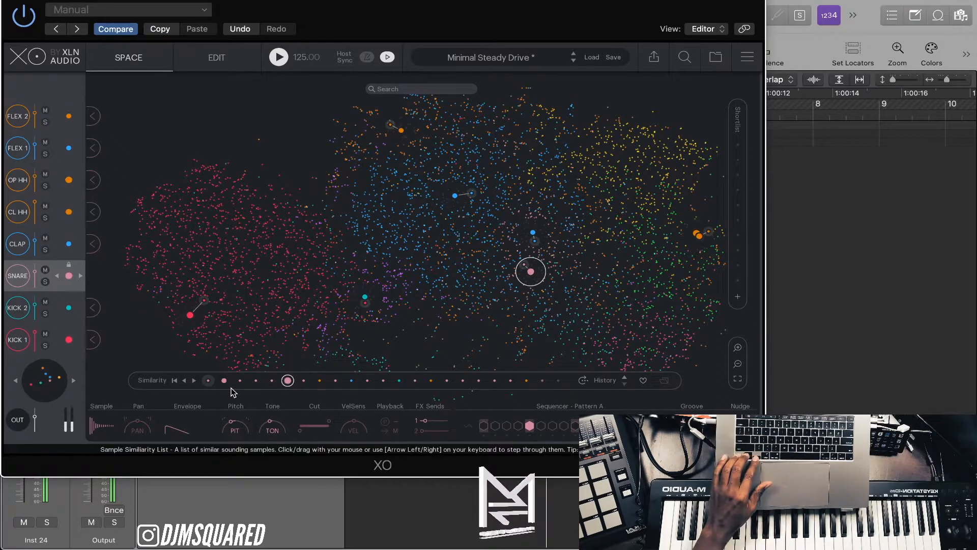
pyautogui.press('Left')
pyautogui.press('Left')
pyautogui.press('Left')
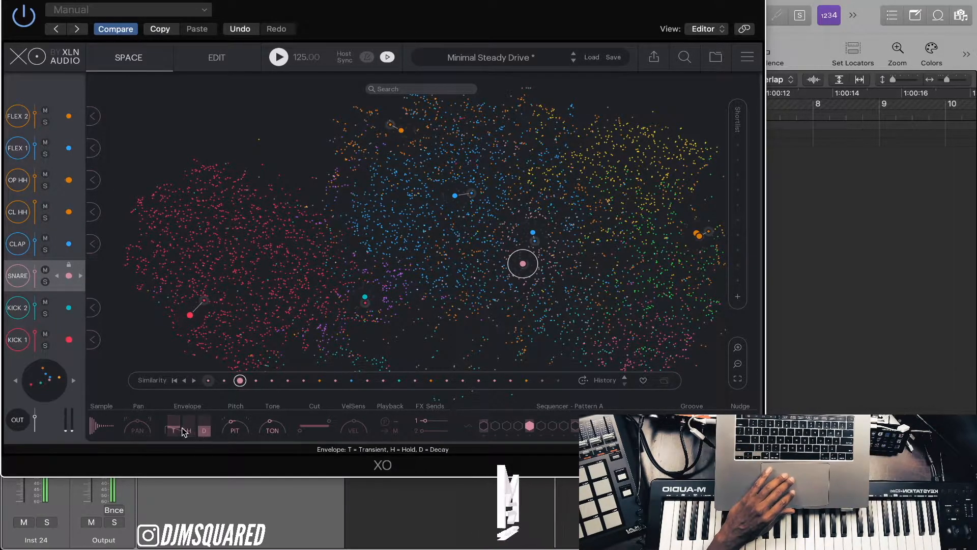
# Set the SNARE envelope's transient to 46% and shorten its decay.
pyautogui.moveTo(172, 425); pyautogui.dragTo(177, 398)
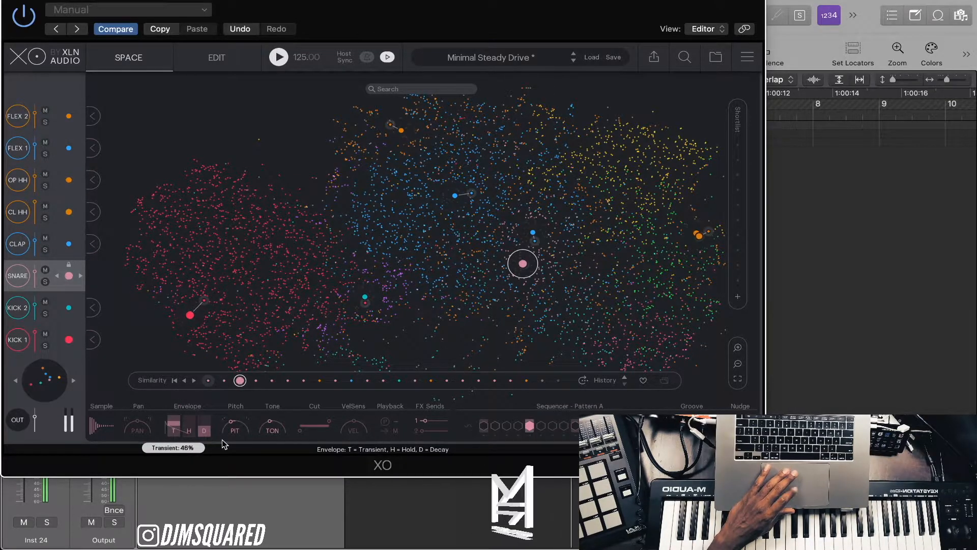
pyautogui.moveTo(204, 428); pyautogui.dragTo(206, 448)
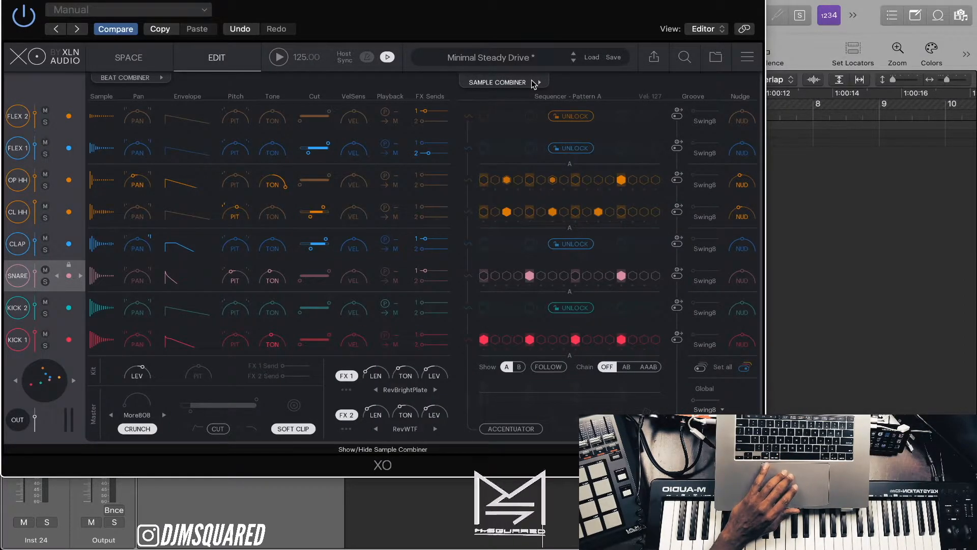
# Open the Sample Combiner and lock the current samples of the SNARE and KICK 1 channels.
pyautogui.click(534, 84)
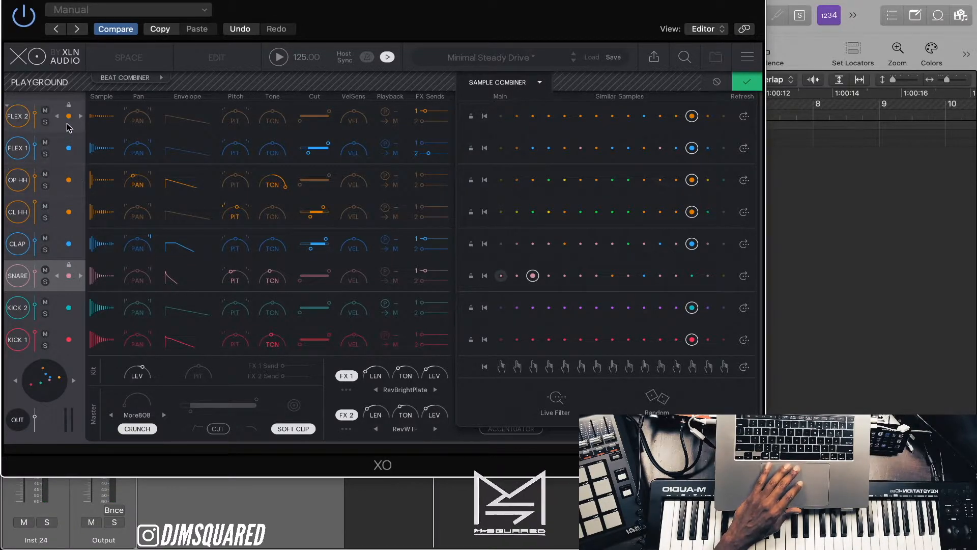
pyautogui.click(69, 269)
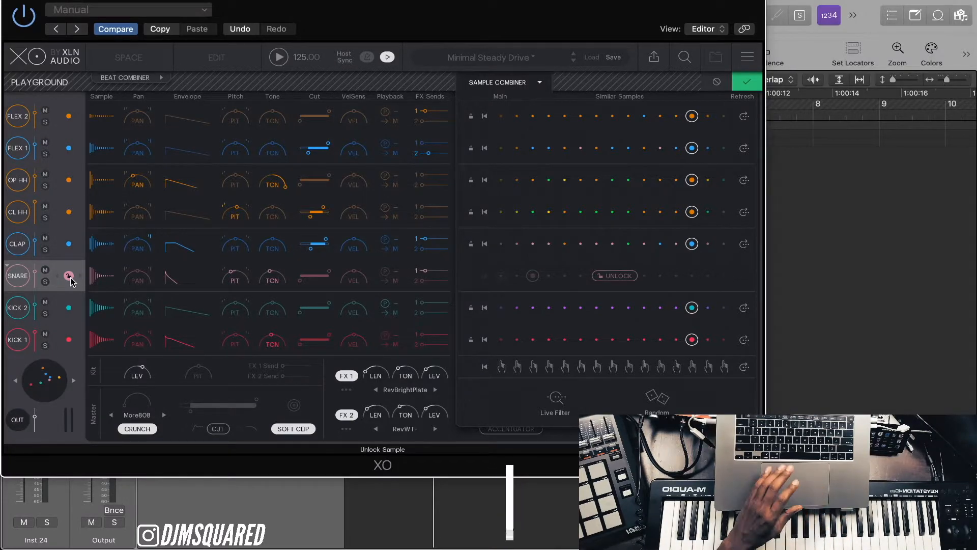
pyautogui.click(68, 339)
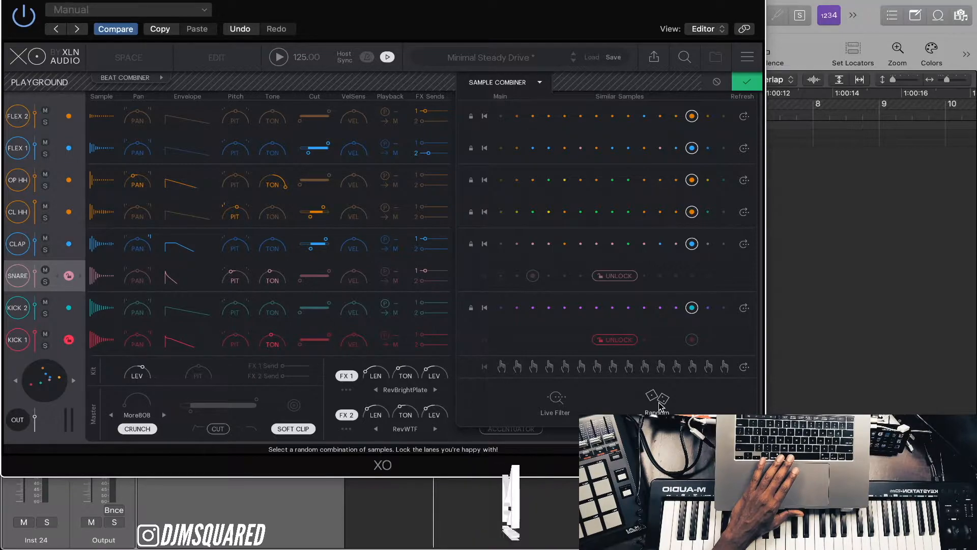
# Play the beat and repeatedly pick random sample combinations for the unlocked channels in the Sample Combiner.
pyautogui.press('space')
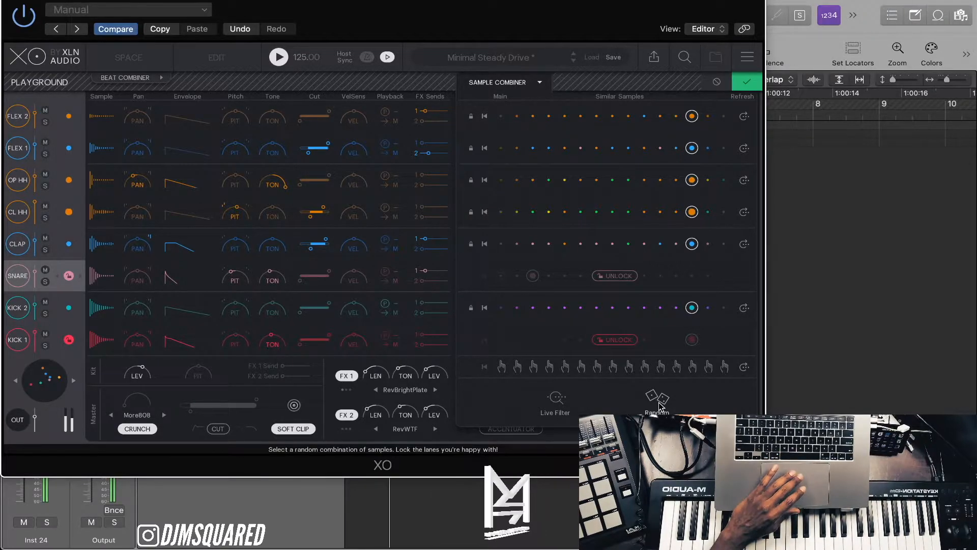
pyautogui.click(658, 399)
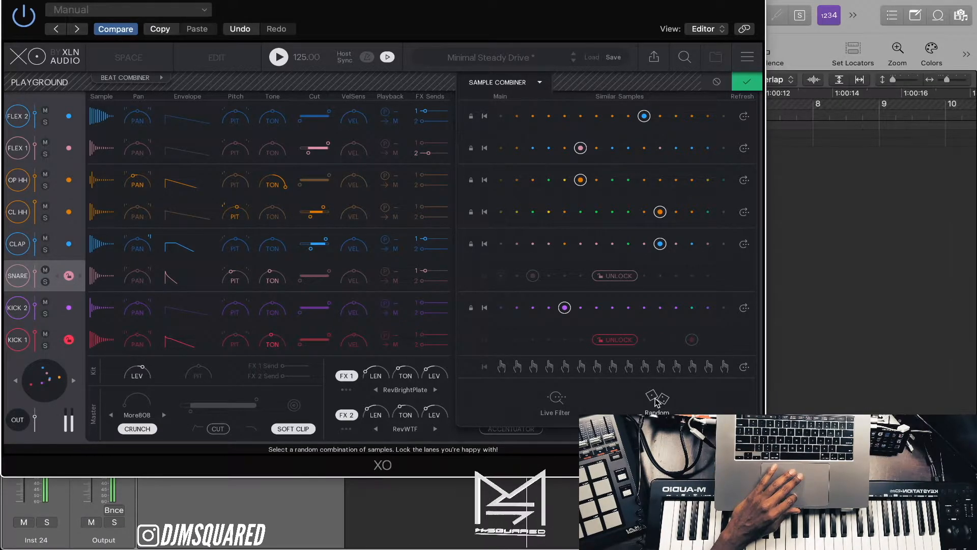
pyautogui.click(657, 401)
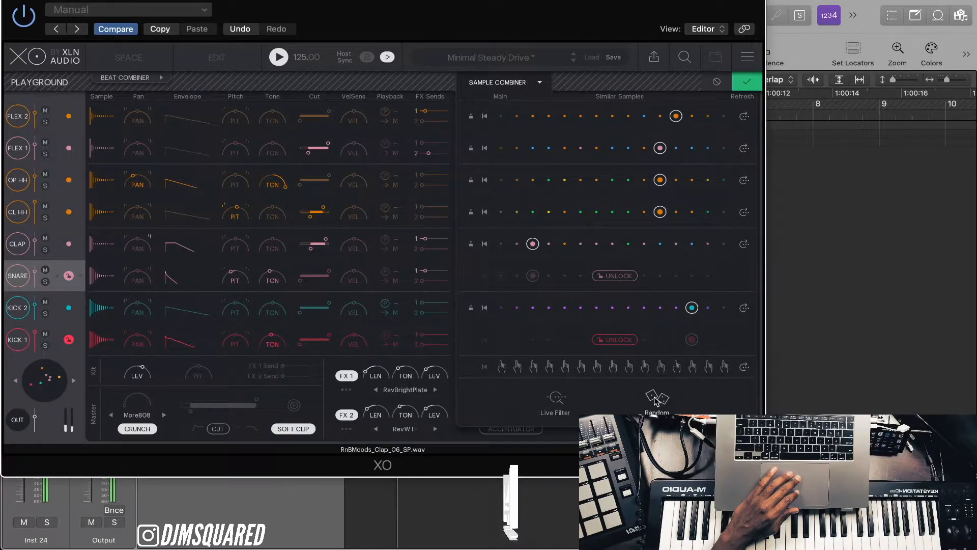
pyautogui.click(656, 402)
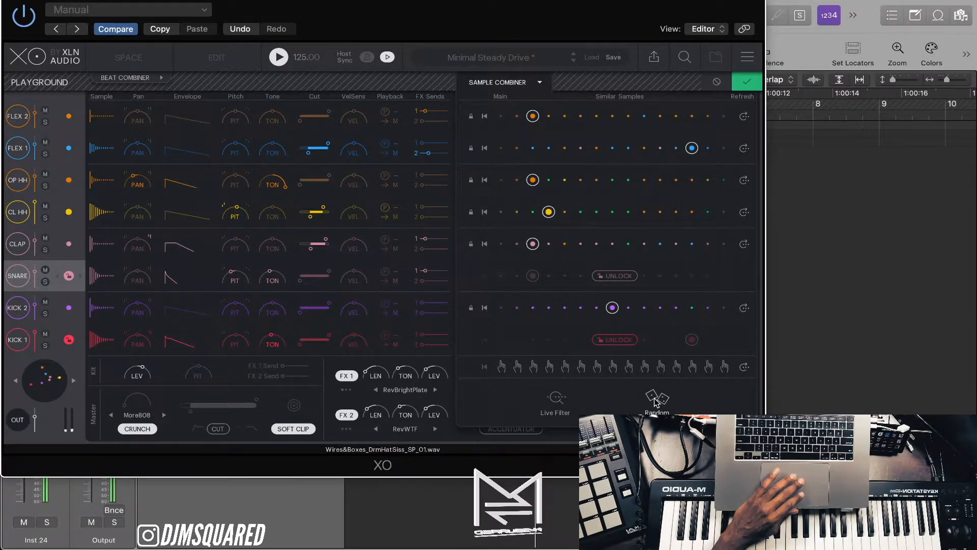
pyautogui.click(657, 401)
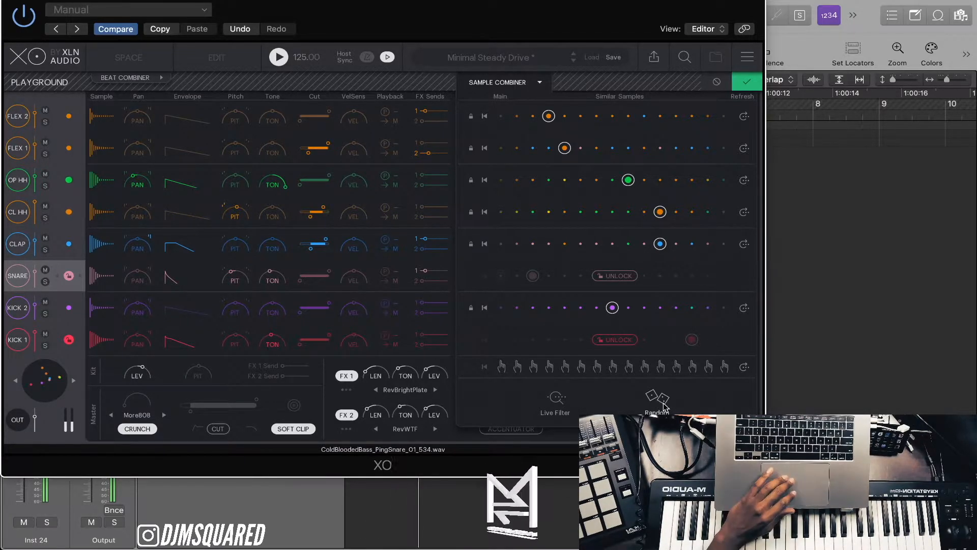
pyautogui.click(657, 401)
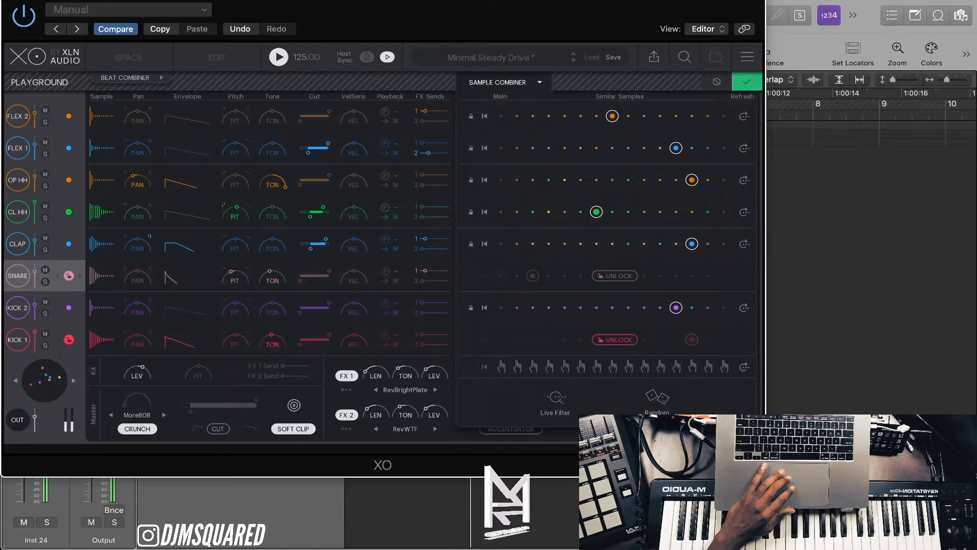
pyautogui.click(656, 403)
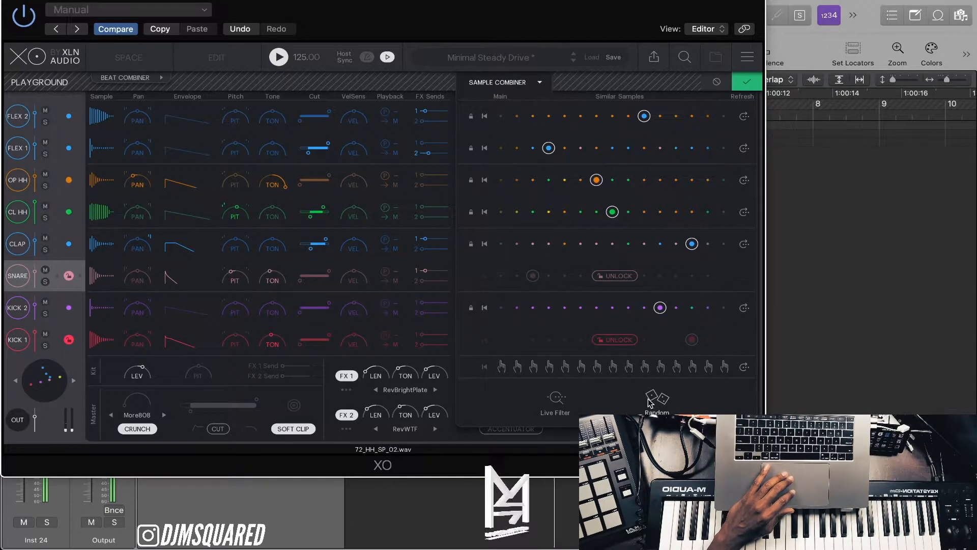
pyautogui.click(657, 401)
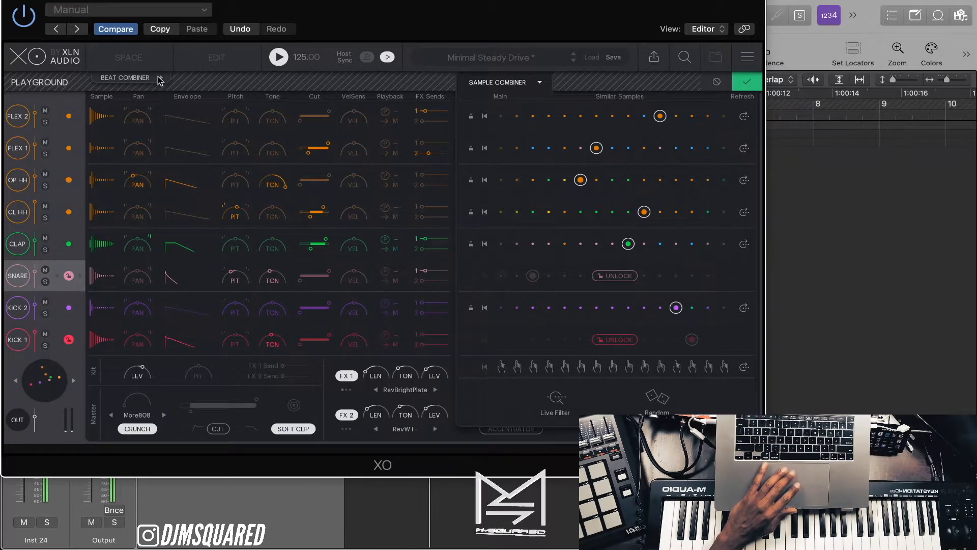
# Open the Beat Combiner and swap the CL HH pattern for the first one extracted from presets.
pyautogui.click(158, 78)
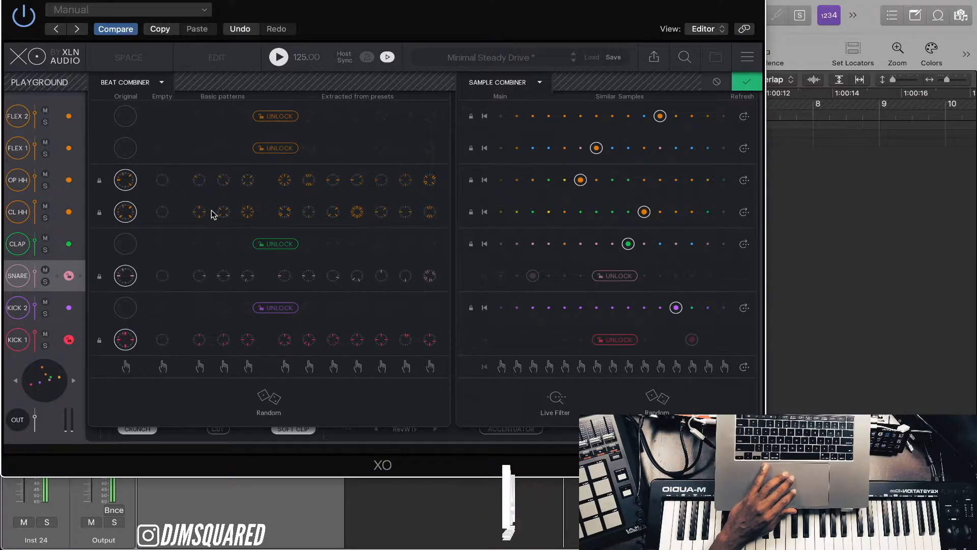
pyautogui.click(247, 212)
pyautogui.click(285, 212)
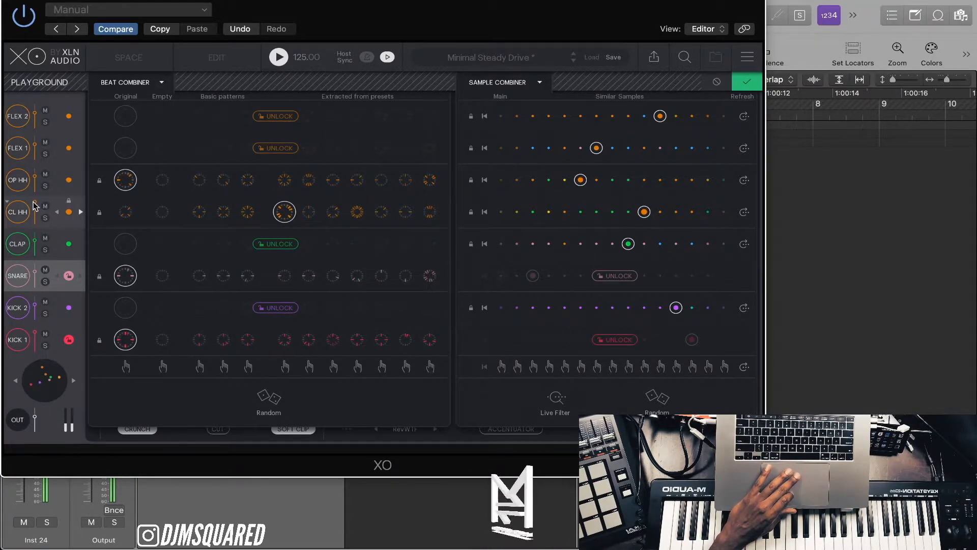
# Try different volume levels on the CL HH channel during playback and settle on 0.0 dB.
pyautogui.moveTo(34, 209); pyautogui.dragTo(35, 210)
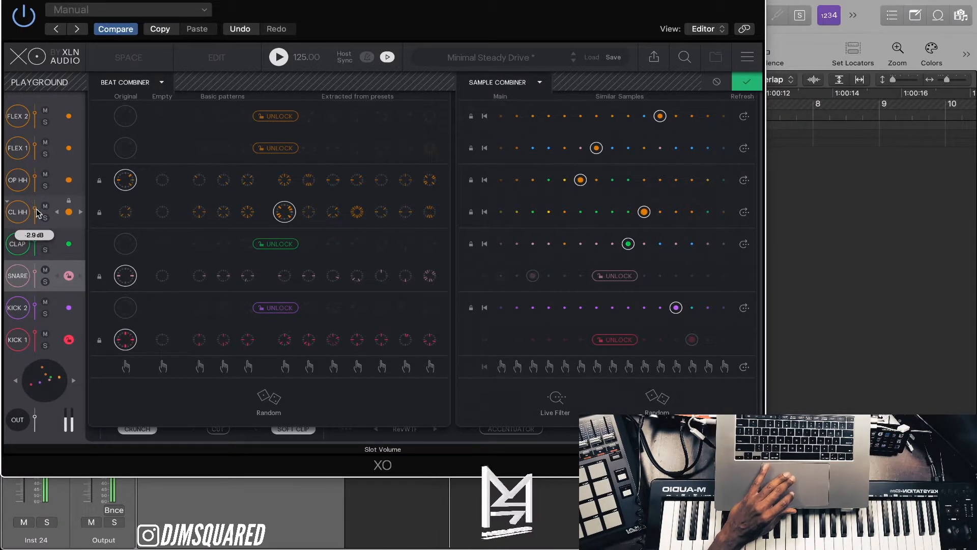
pyautogui.moveTo(35, 206); pyautogui.dragTo(36, 212)
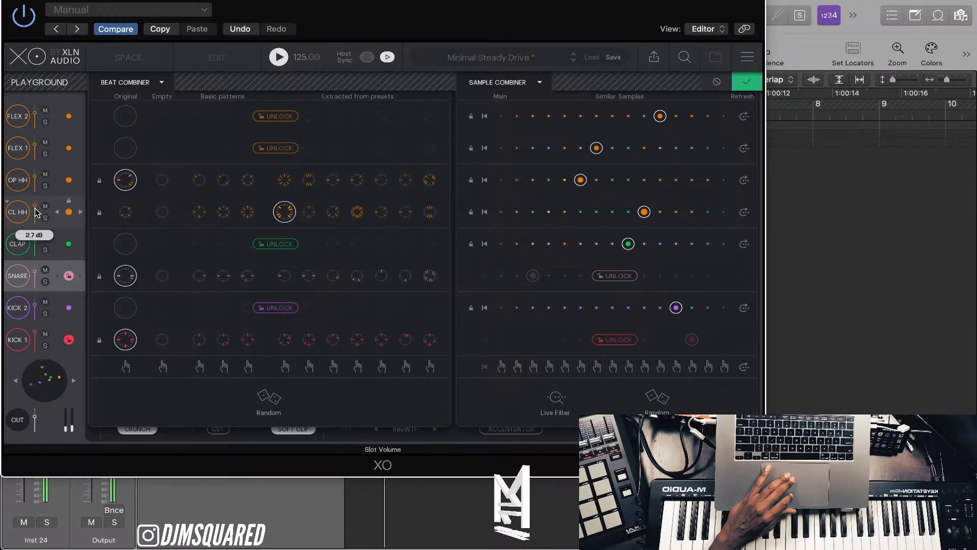
pyautogui.moveTo(35, 205); pyautogui.dragTo(35, 208)
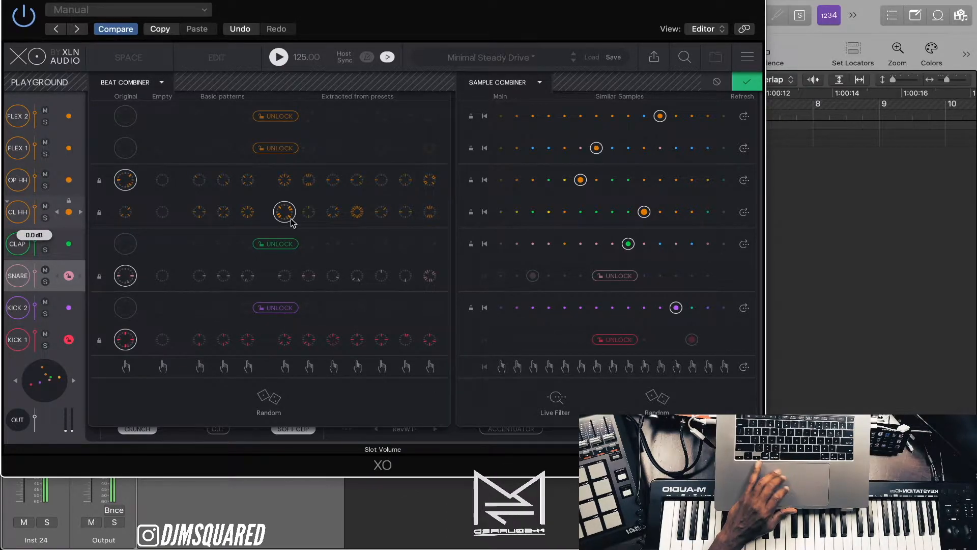
# Accept the combined beat and samples, and play back the result in the Edit view.
pyautogui.click(746, 84)
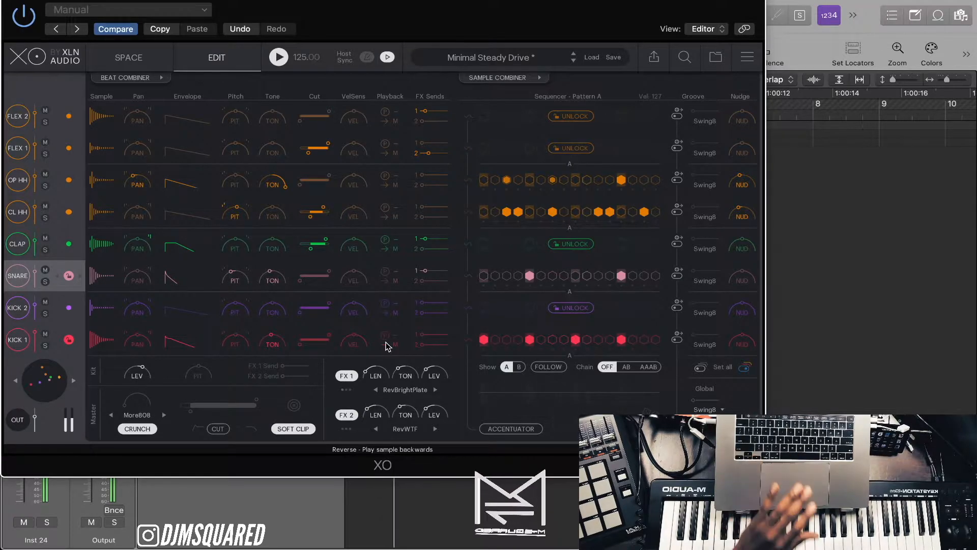
pyautogui.press('space')
pyautogui.press('space')
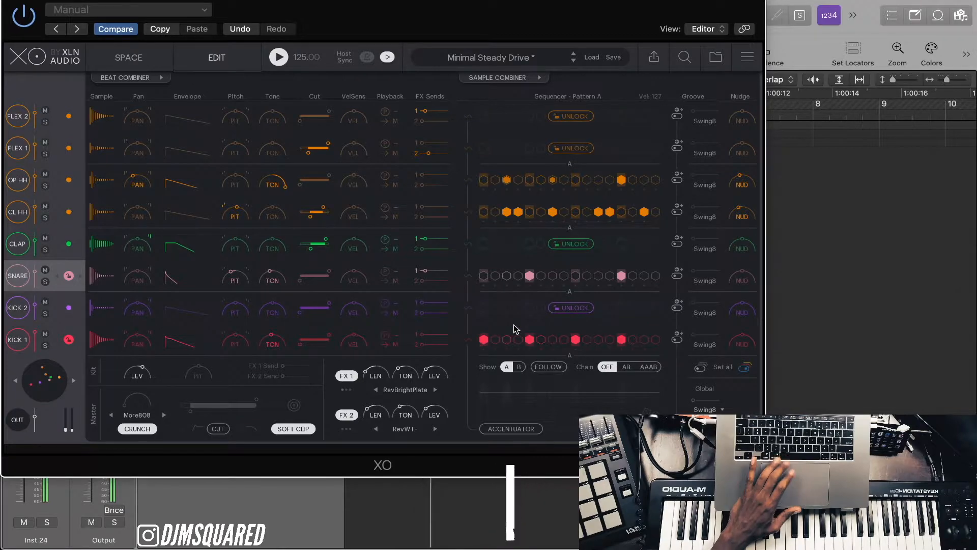
pyautogui.press('space')
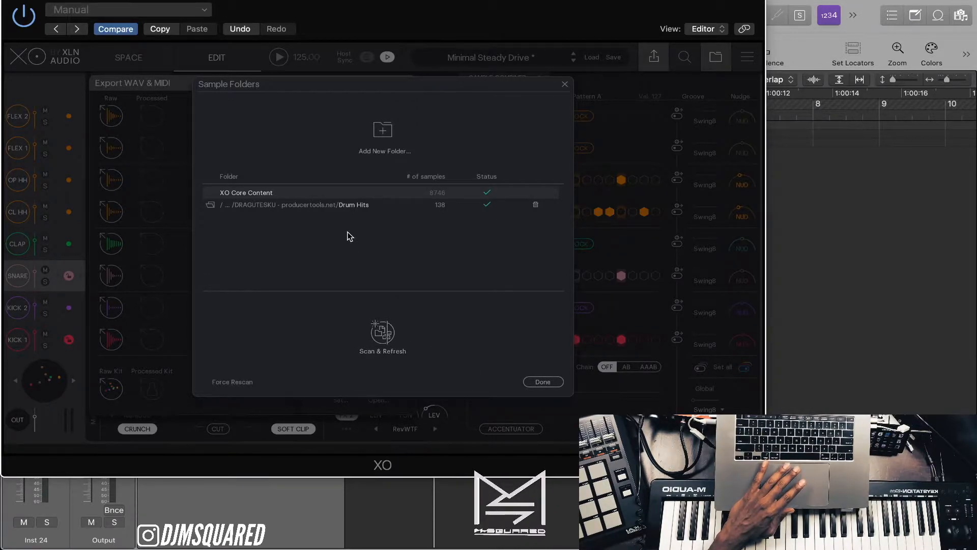
# Close the Sample Folders dialog, clear the kick search, and try the Kick and Snare category filters in the Space.
pyautogui.click(541, 382)
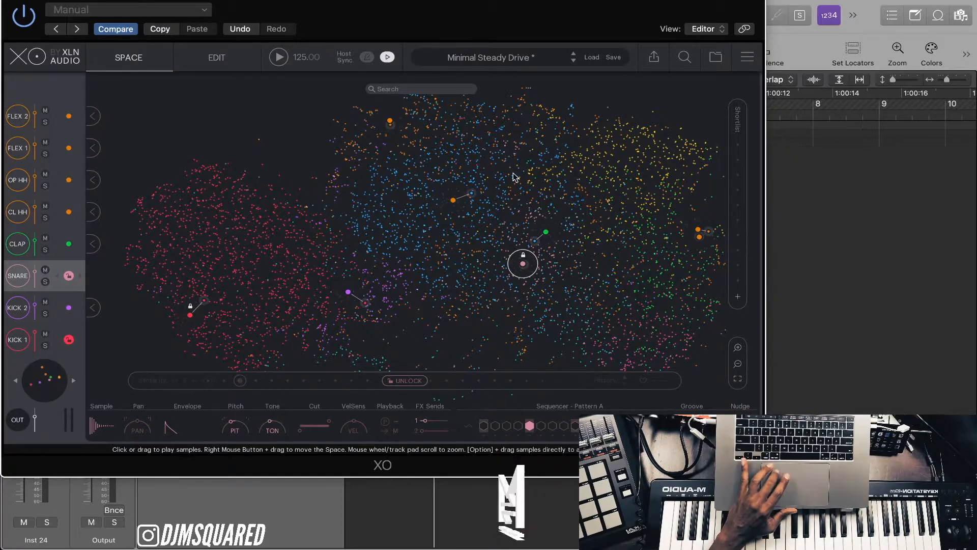
pyautogui.click(685, 57)
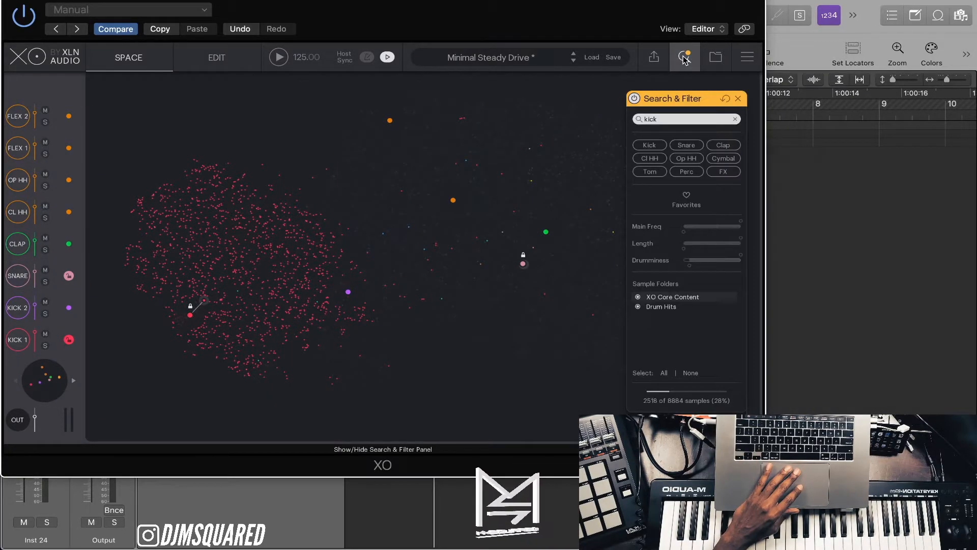
pyautogui.click(735, 119)
pyautogui.click(649, 146)
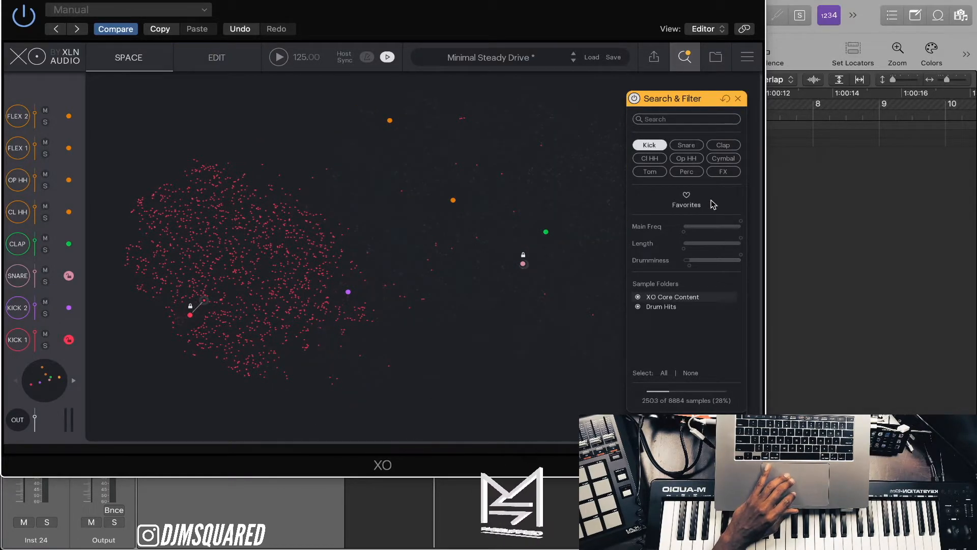
pyautogui.click(687, 146)
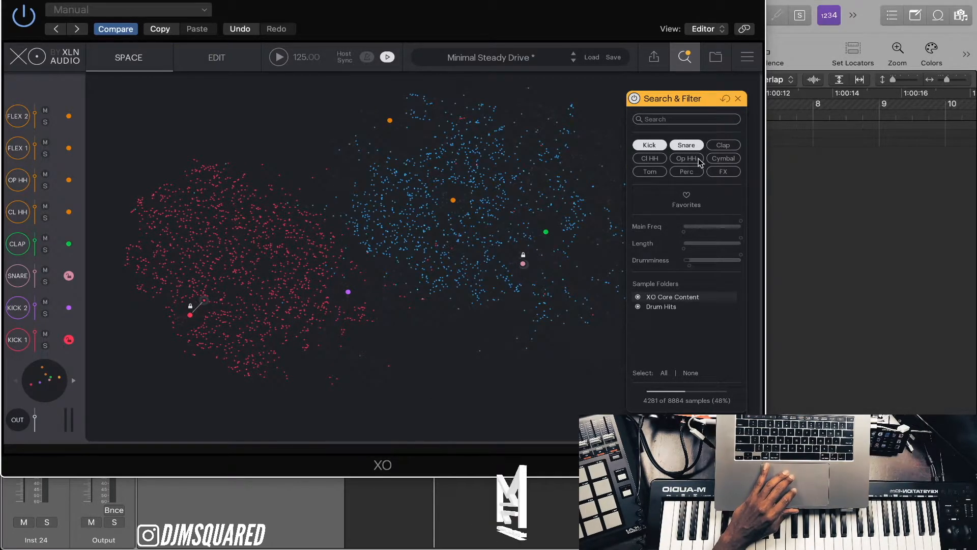
pyautogui.click(651, 146)
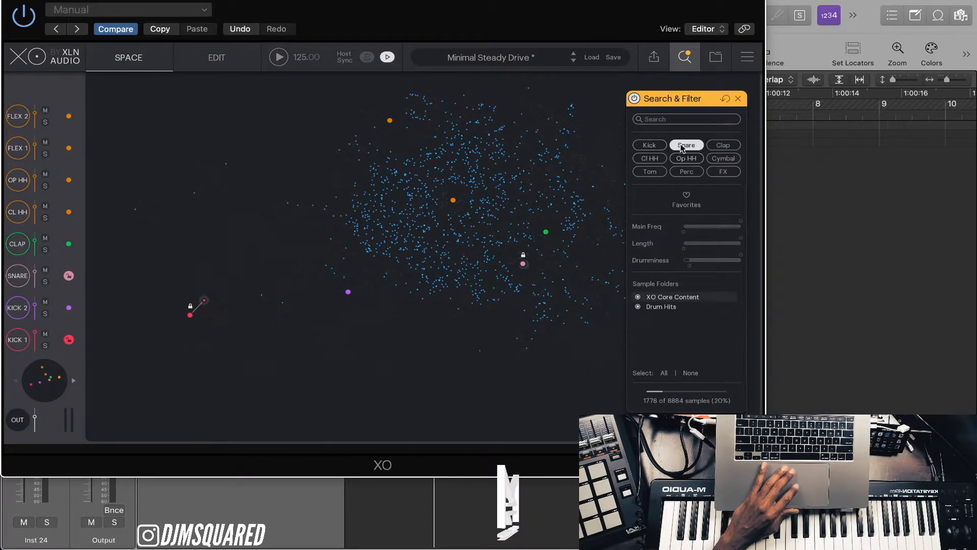
pyautogui.click(686, 146)
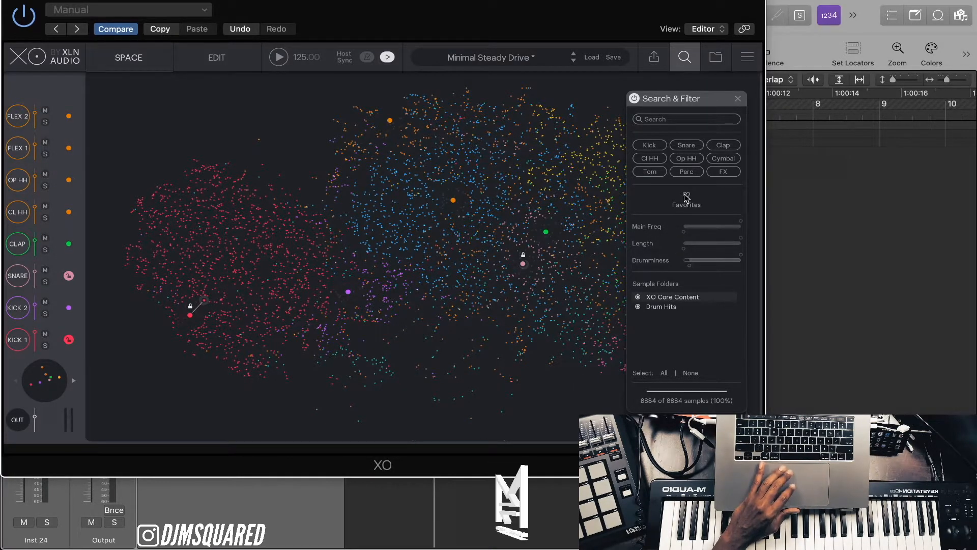
# Try the Cymbal, Op HH, Cl HH and Clap category filters one after another in Search & Filter.
pyautogui.click(723, 158)
pyautogui.click(691, 159)
pyautogui.click(650, 159)
pyautogui.click(685, 159)
pyautogui.click(650, 158)
pyautogui.click(726, 147)
pyautogui.click(726, 146)
pyautogui.click(672, 120)
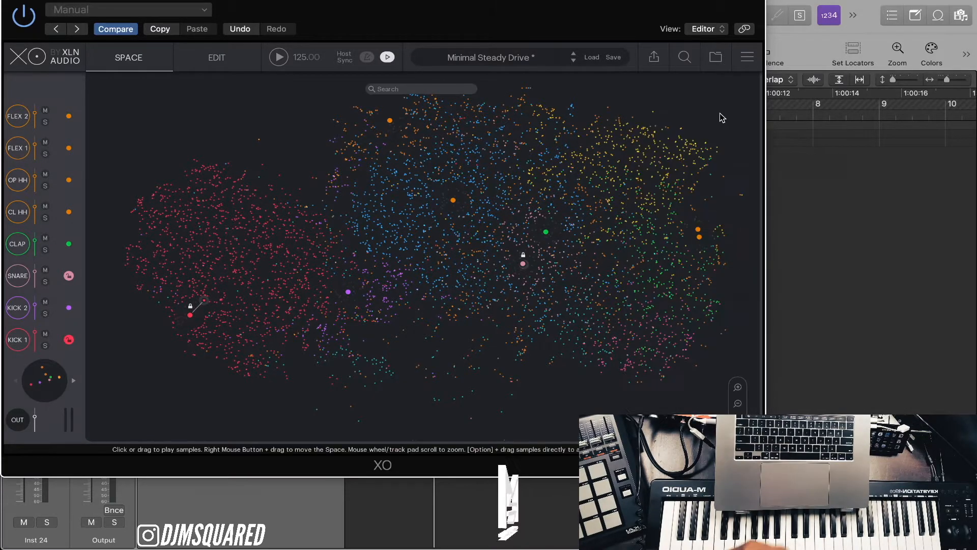
# Open the WAV and MIDI export for the beat and render its WAVs.
pyautogui.click(655, 61)
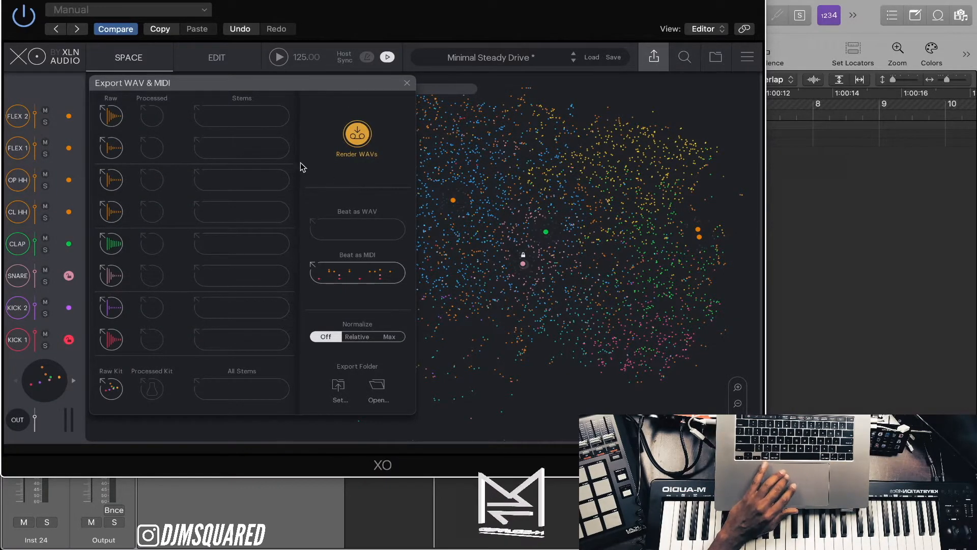
pyautogui.click(356, 140)
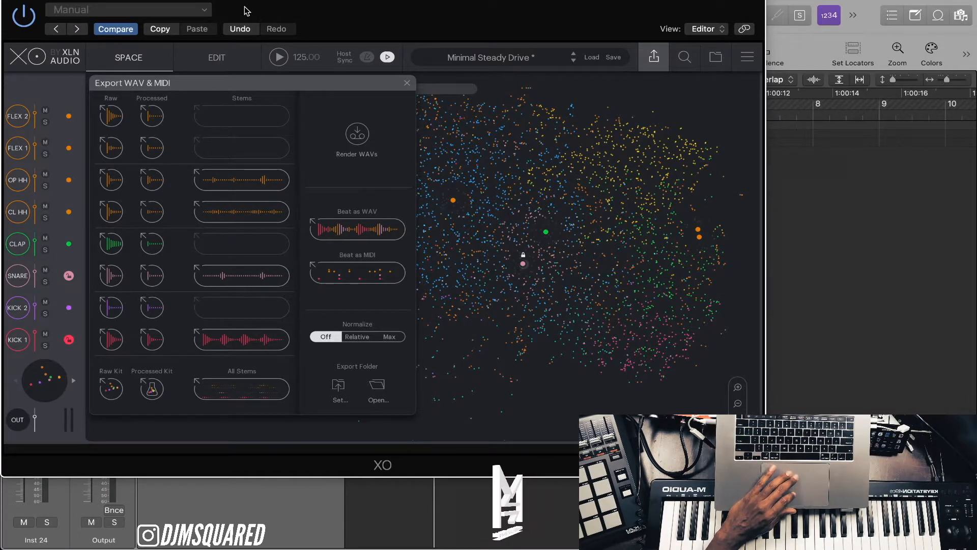
# Move the plug-in window off the tracks, place the beat as MIDI on Inst 24 at bar 1, and play it.
pyautogui.moveTo(245, 10); pyautogui.dragTo(644, 7)
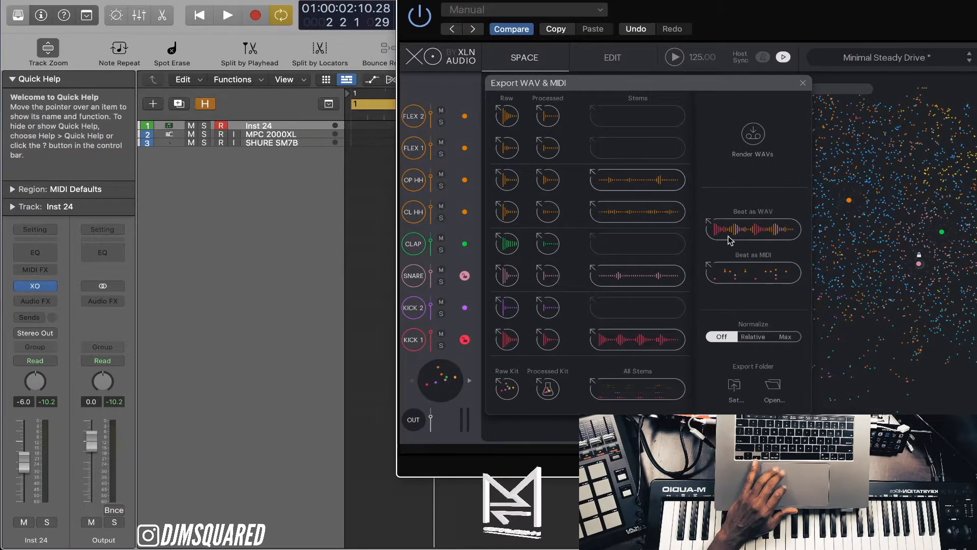
pyautogui.moveTo(753, 277); pyautogui.dragTo(358, 126)
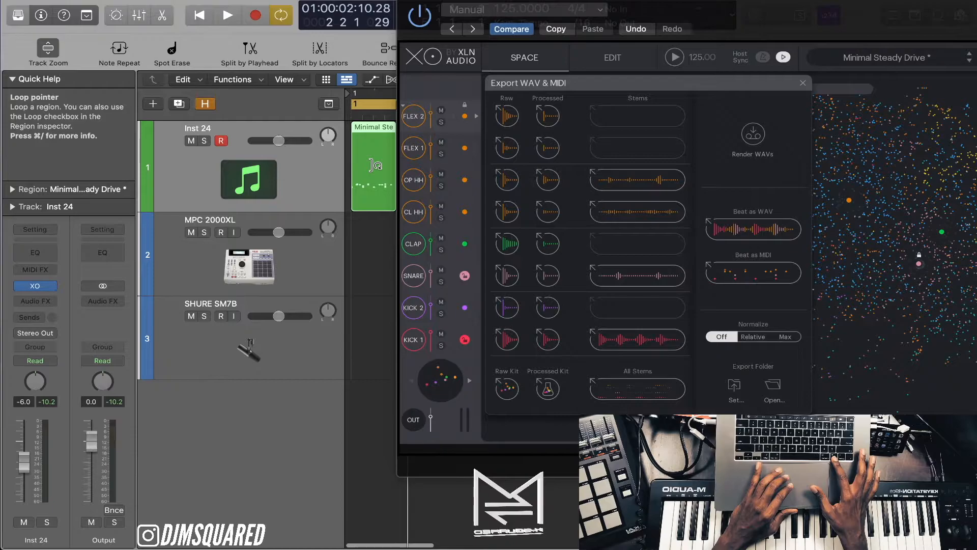
pyautogui.moveTo(510, 2); pyautogui.dragTo(551, 1)
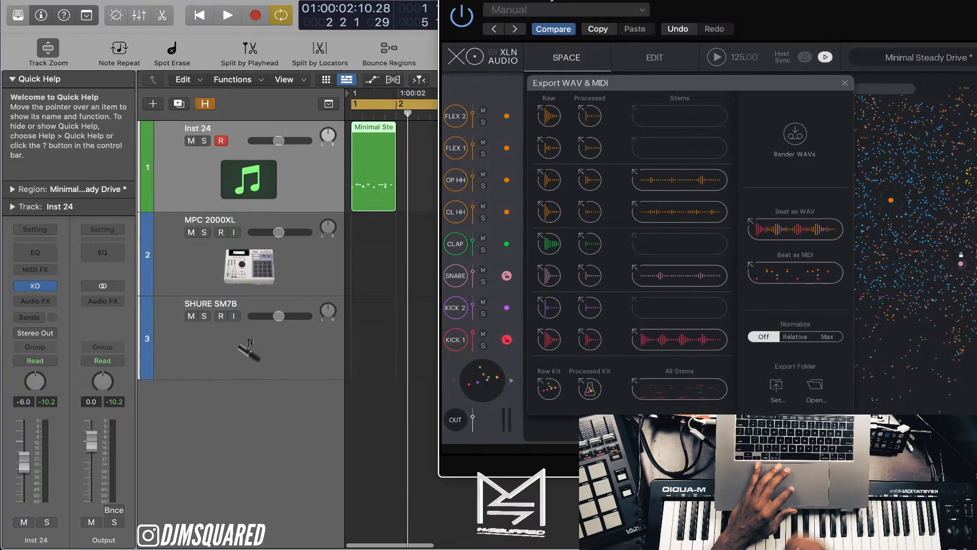
pyautogui.press('space')
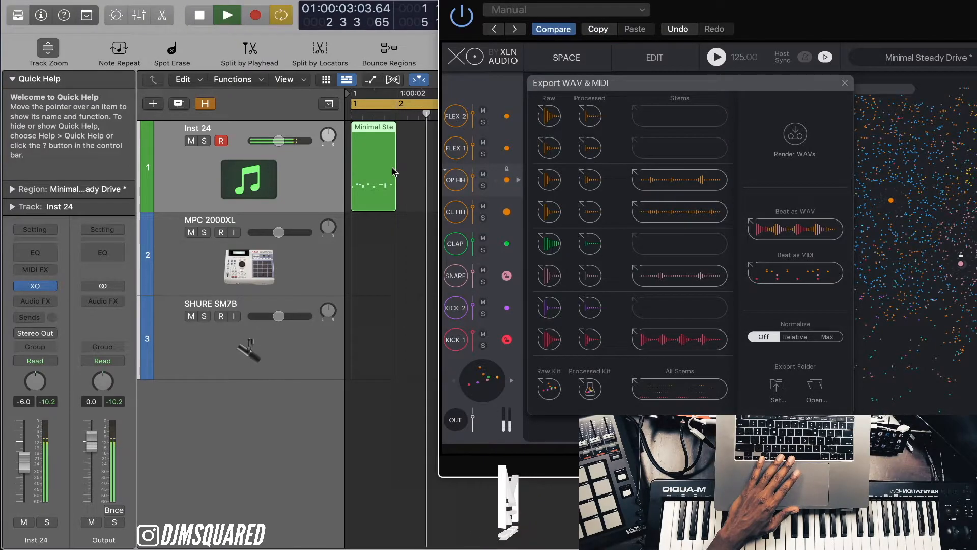
pyautogui.press('space')
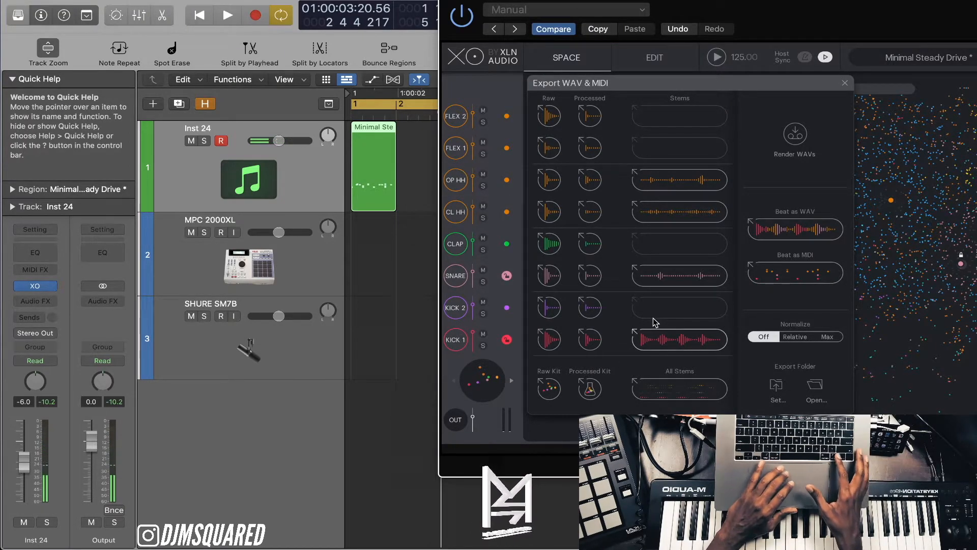
# Add the rendered KICK 1 stem to the arrangement as a new audio track at bar 1 and solo it.
pyautogui.moveTo(667, 346); pyautogui.dragTo(356, 404)
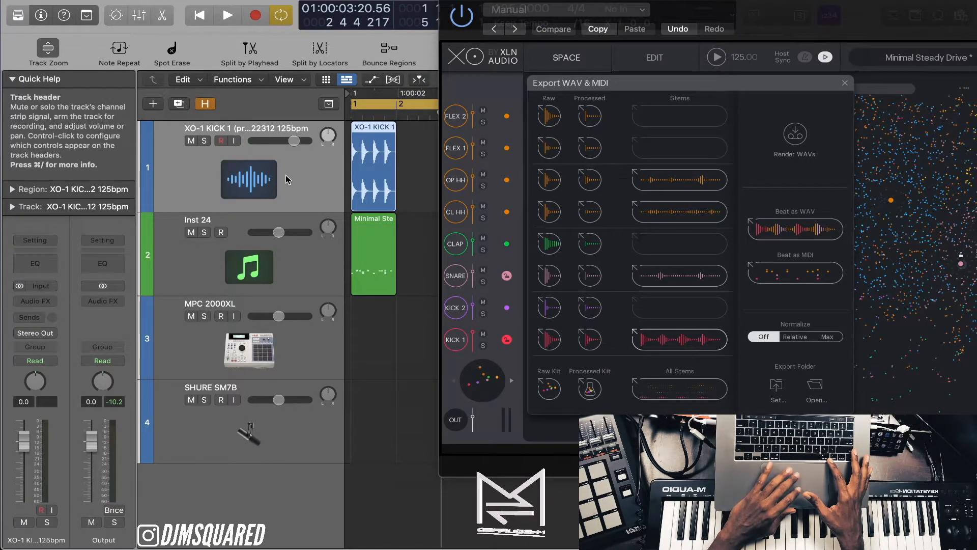
pyautogui.click(204, 141)
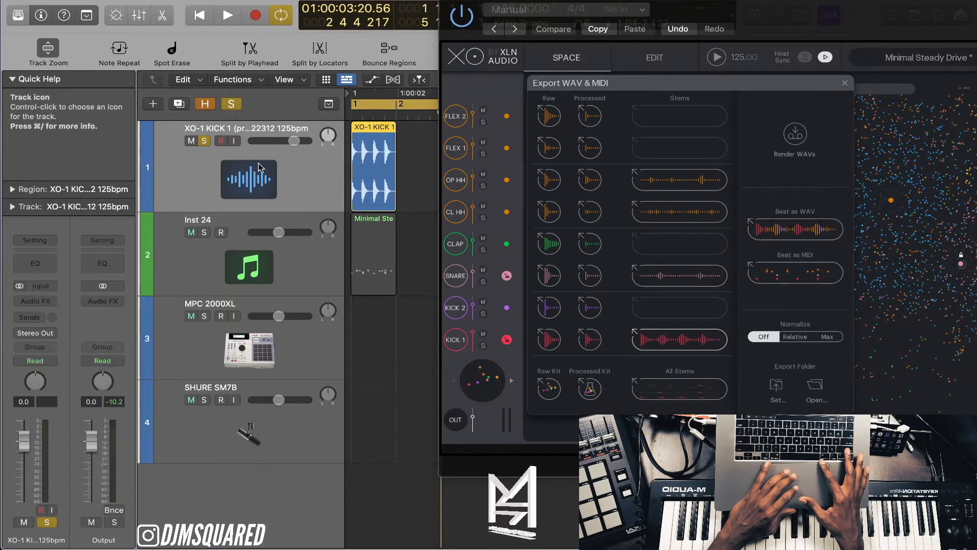
# Audition the soloed KICK 1 stem, and add all the rendered stems to the arrangement at bar 1 on new tracks.
pyautogui.press('space')
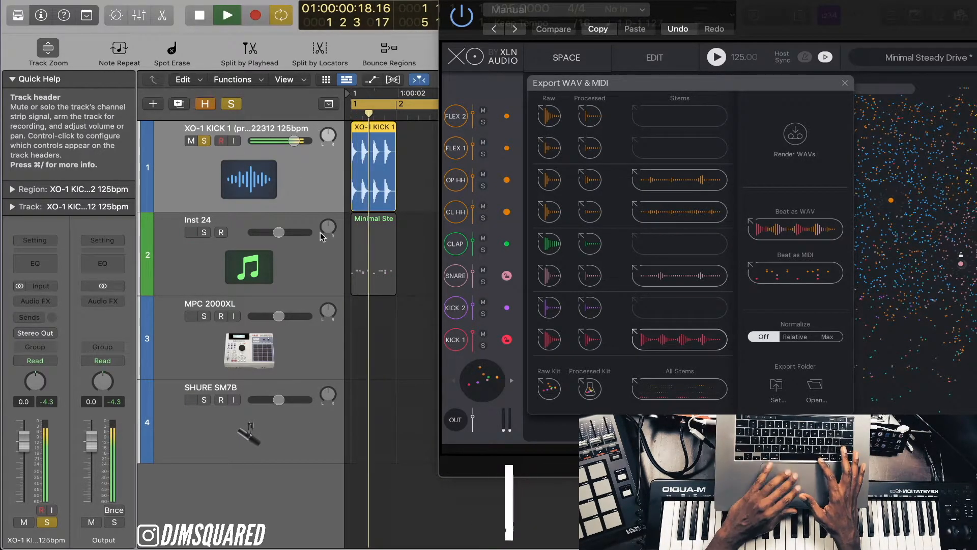
pyautogui.press('space')
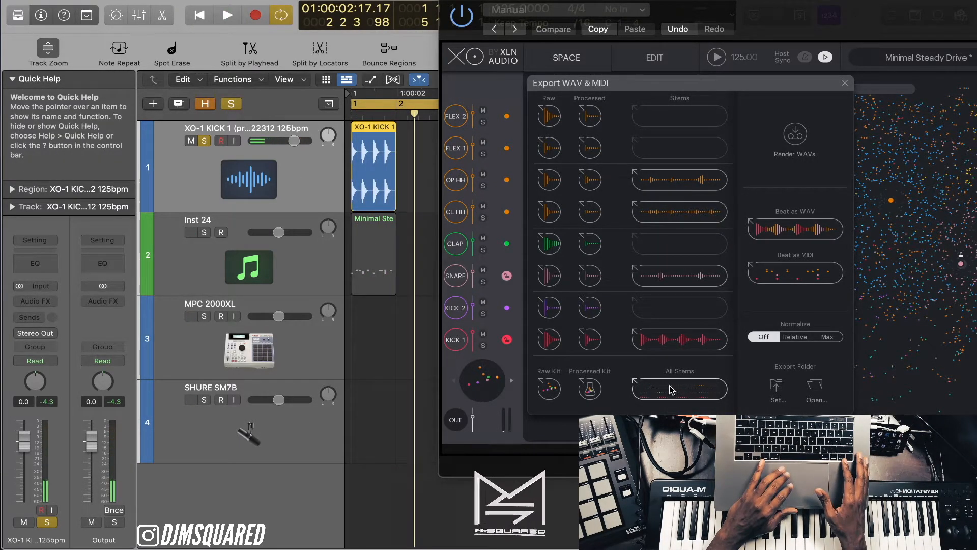
pyautogui.moveTo(689, 390); pyautogui.dragTo(355, 479)
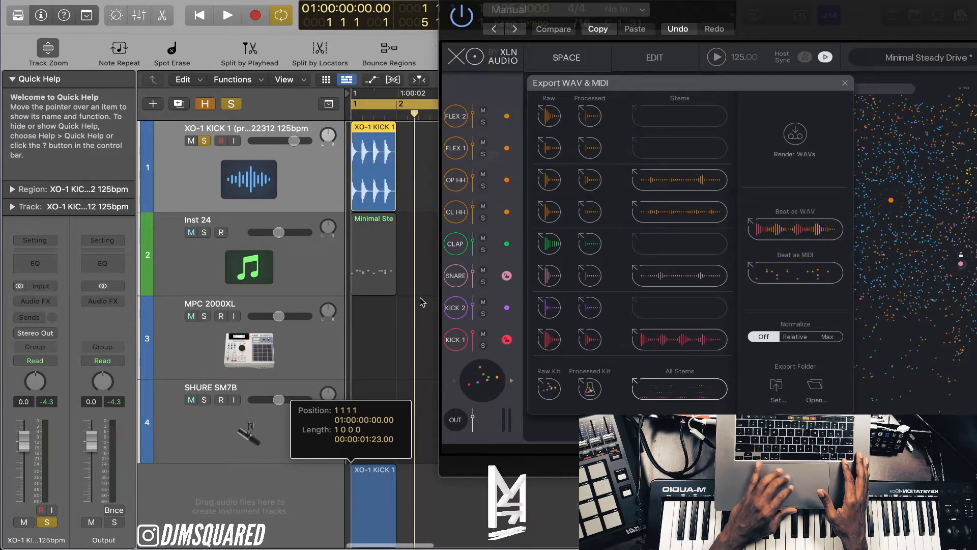
pyautogui.click(379, 124)
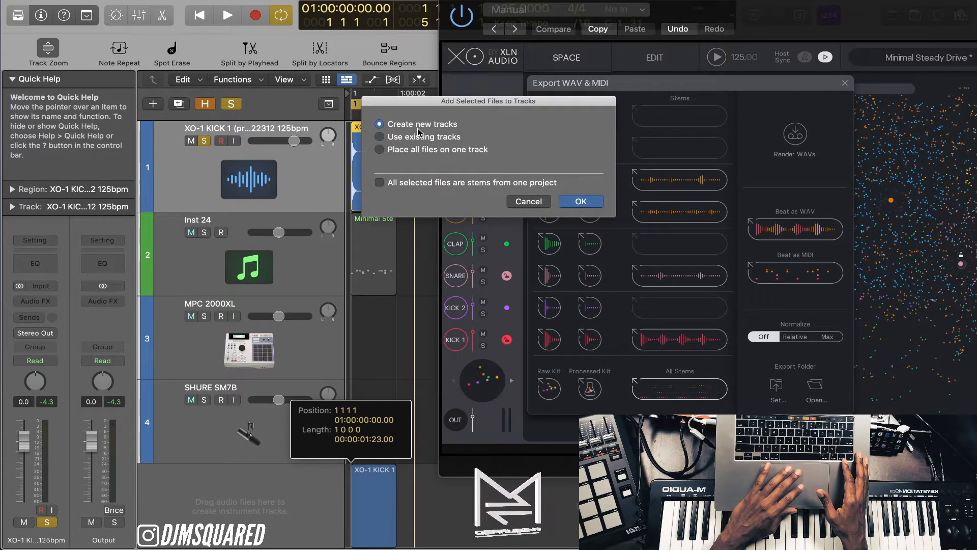
pyautogui.click(579, 202)
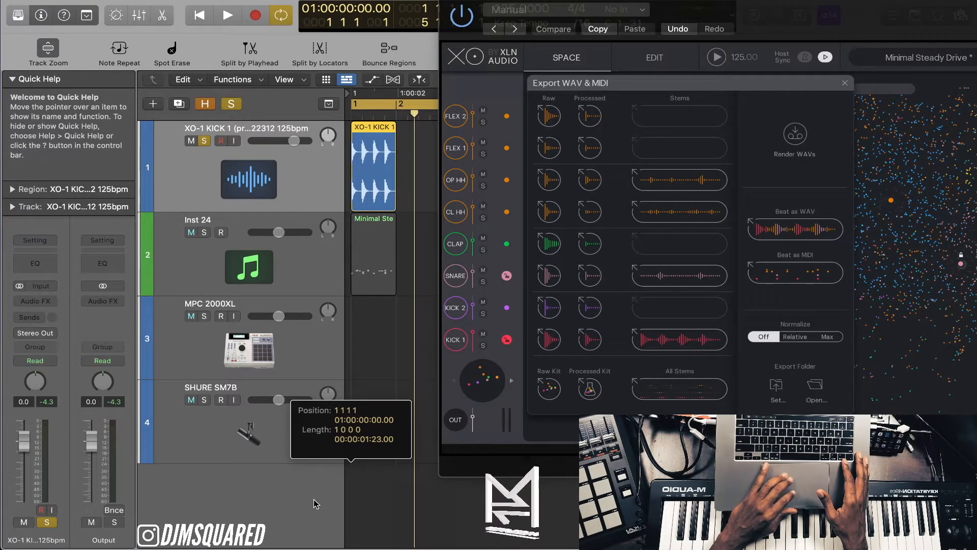
# Select the original XO-1 KICK 1 track and turn off its solo.
pyautogui.press('super+Up')
pyautogui.press('super+Up')
pyautogui.press('super+Up')
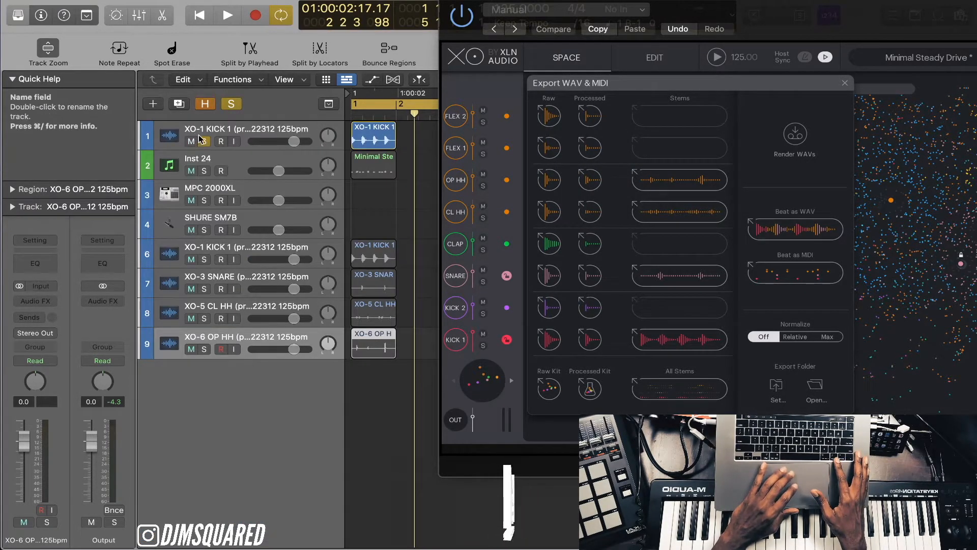
pyautogui.click(306, 134)
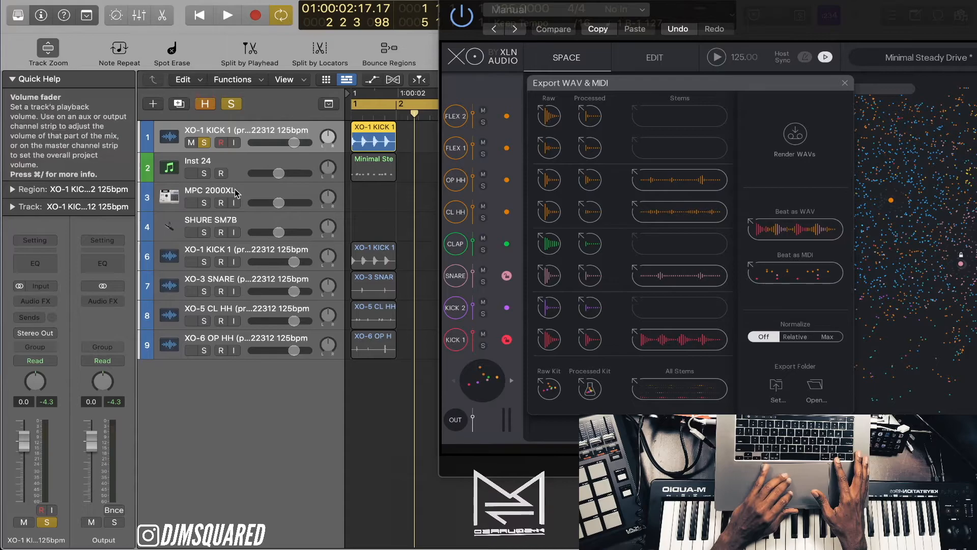
pyautogui.click(204, 143)
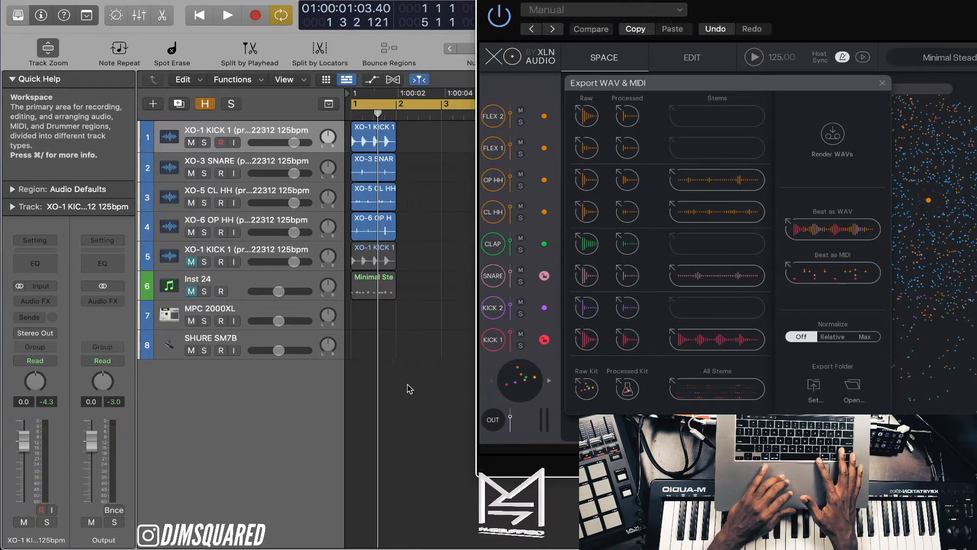
# Play the KICK 1, SNARE, CL HH and OP HH stem tracks together from bar 1 and inspect their regions.
pyautogui.press('Return')
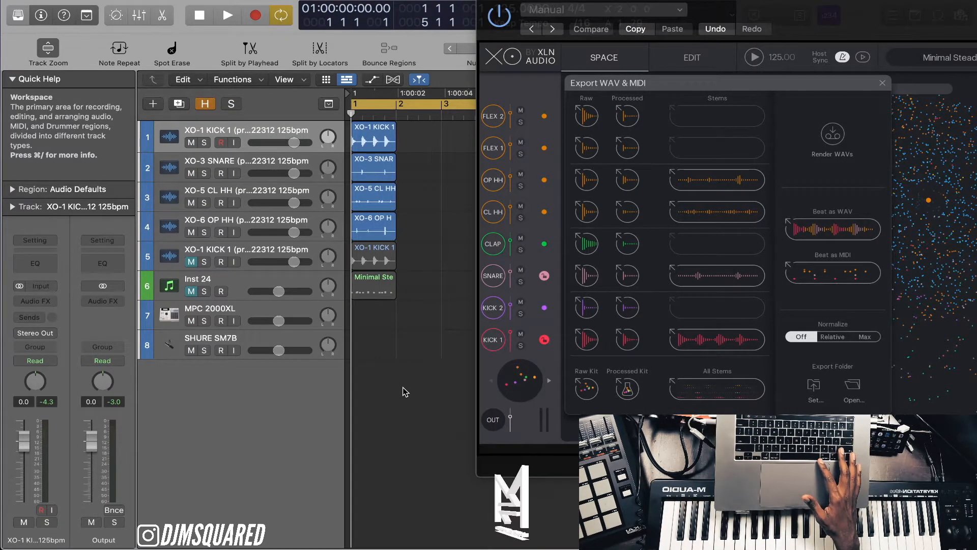
pyautogui.press('space')
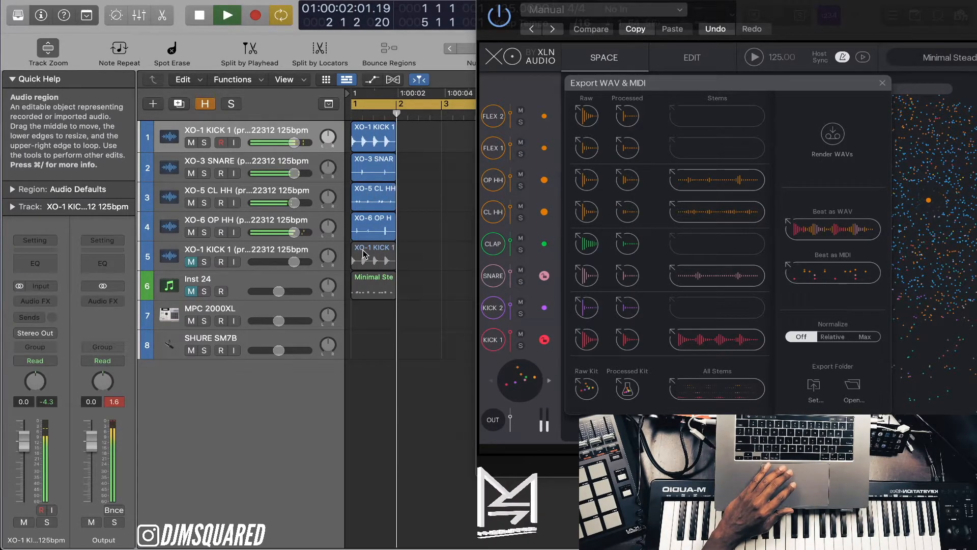
pyautogui.press('space')
pyautogui.scroll(5, 411, 274)
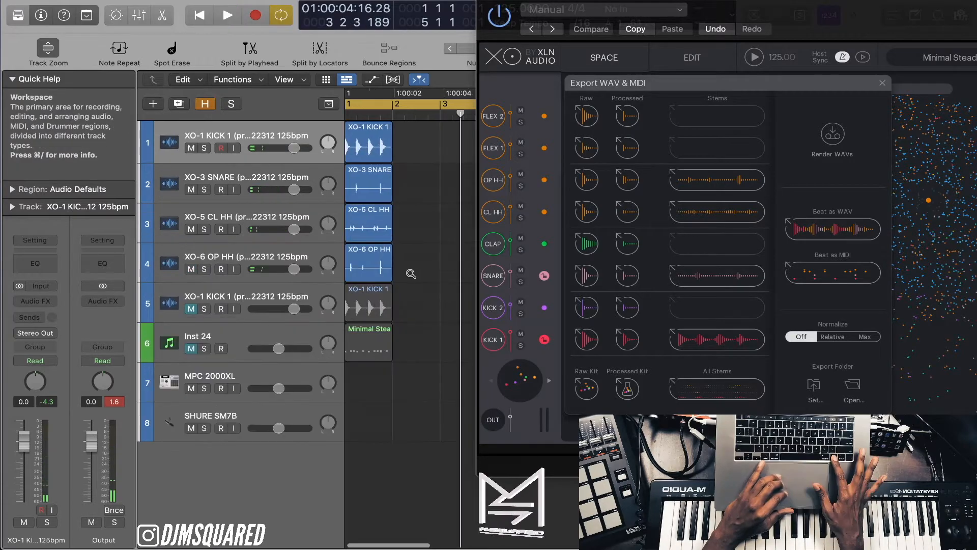
pyautogui.hscroll(-5, 410, 274)
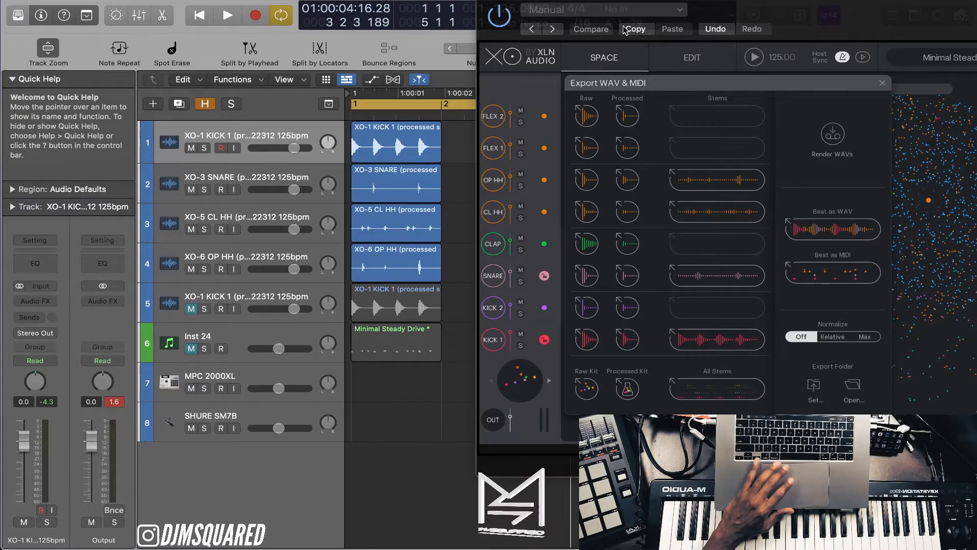
# Open the XO preset browser and load the AfterHours preset from All Presets.
pyautogui.moveTo(770, 1); pyautogui.dragTo(427, 16)
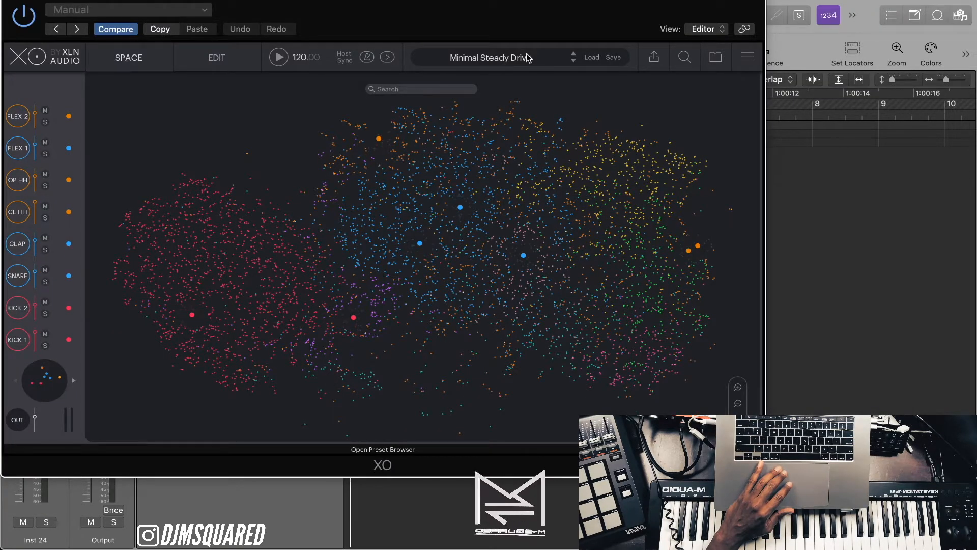
pyautogui.click(512, 57)
pyautogui.scroll(10, 294, 174)
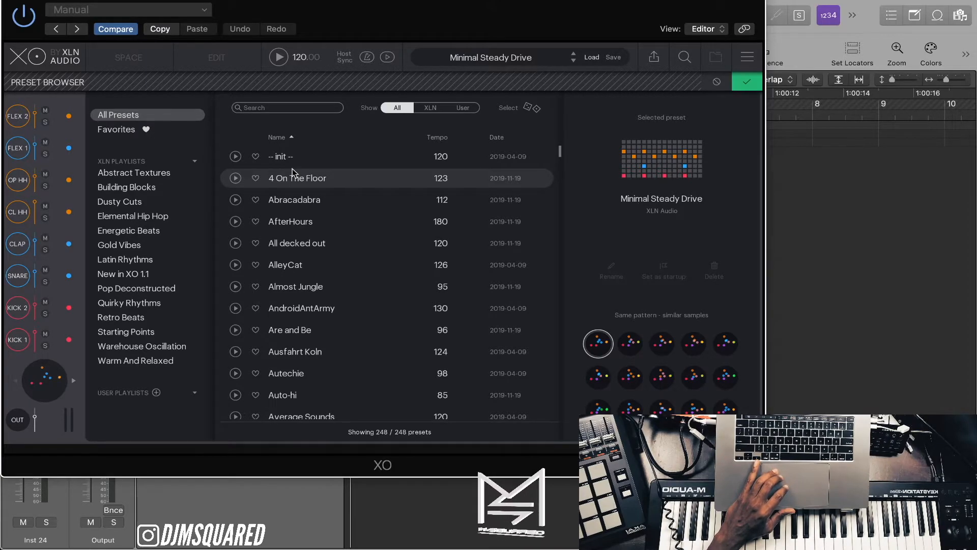
pyautogui.scroll(-1, 294, 170)
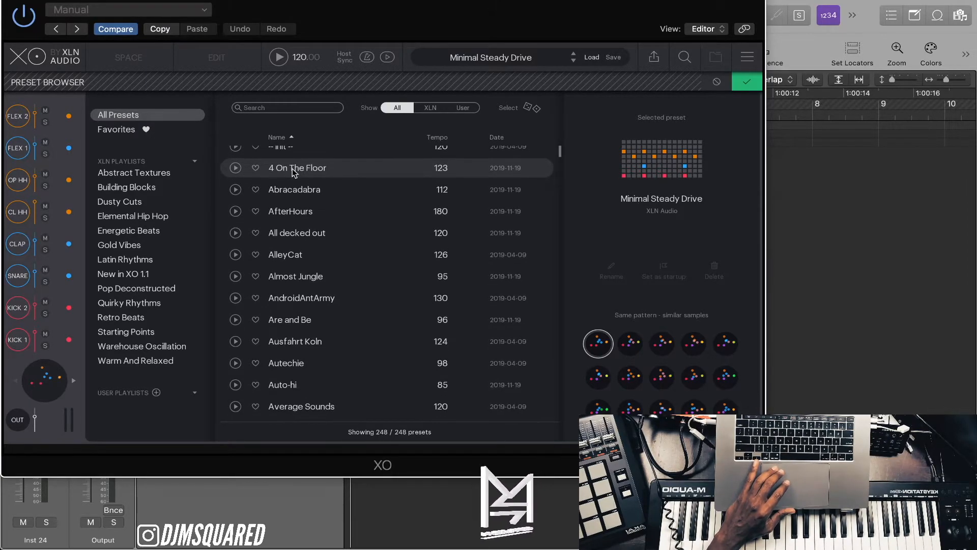
pyautogui.click(290, 213)
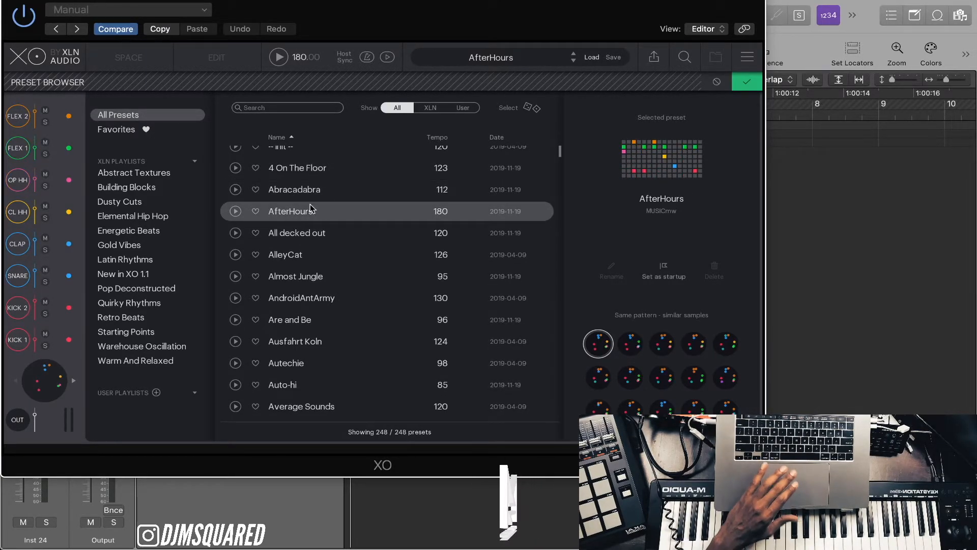
# Audition the beats of the AfterHours, All decked out and Ausfahrt Koln presets one after another.
pyautogui.scroll(-3, 361, 179)
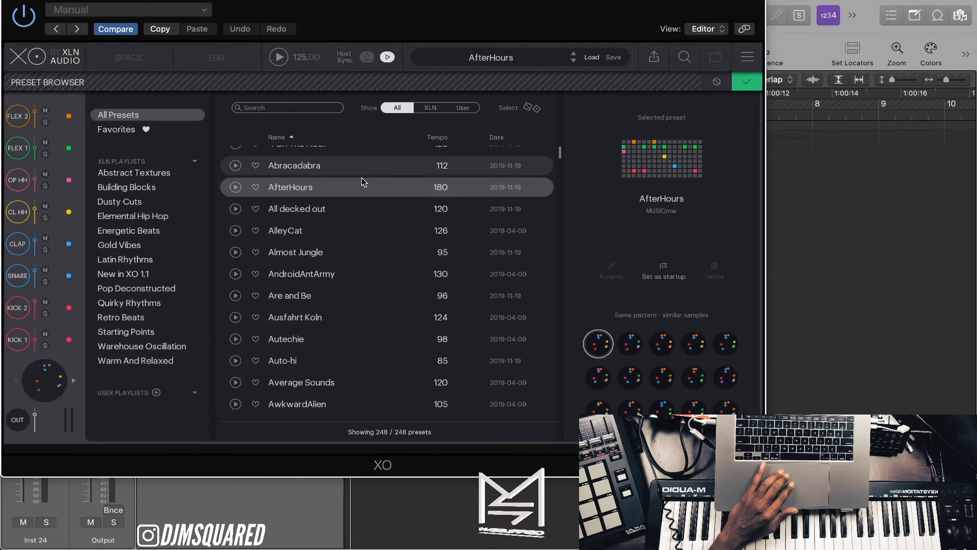
pyautogui.scroll(1, 362, 179)
pyautogui.scroll(1, 366, 177)
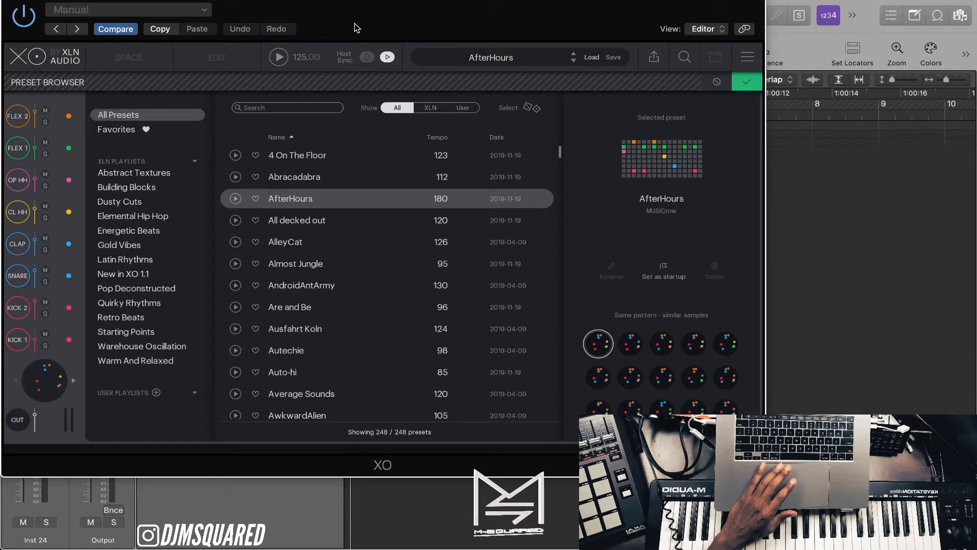
pyautogui.click(235, 198)
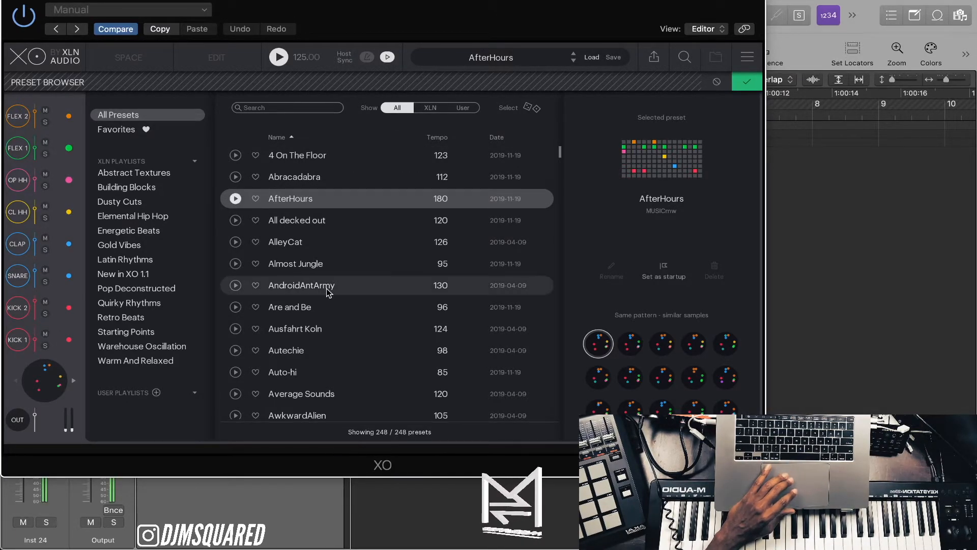
pyautogui.scroll(-1, 359, 232)
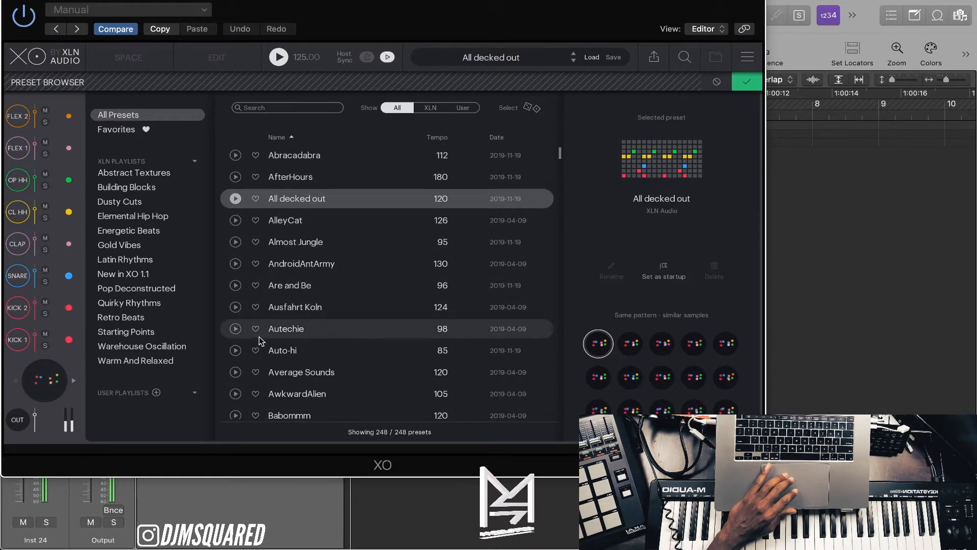
pyautogui.click(333, 314)
pyautogui.scroll(-3, 333, 321)
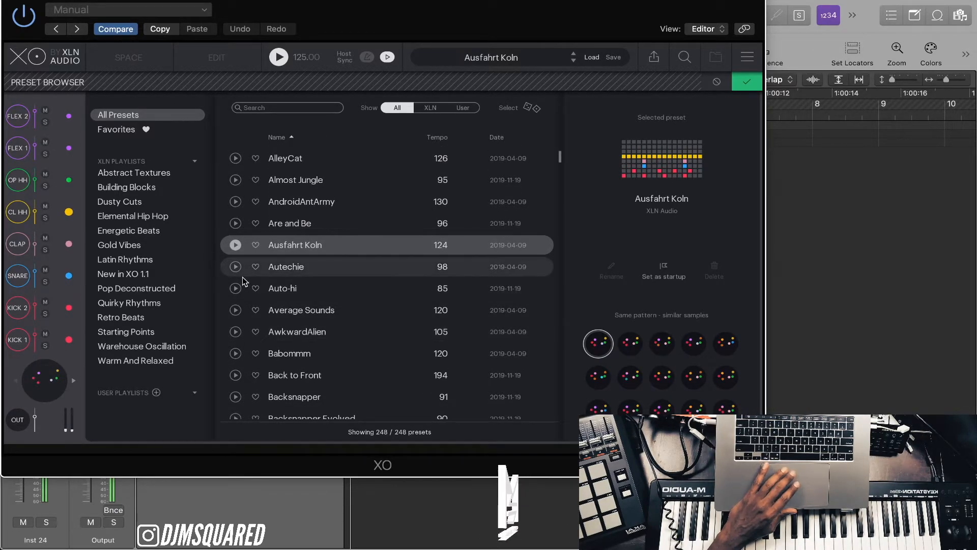
# Show the Dusty Cuts playlist and audition its Backsnapper Evolved and Bells and Rides presets.
pyautogui.click(120, 201)
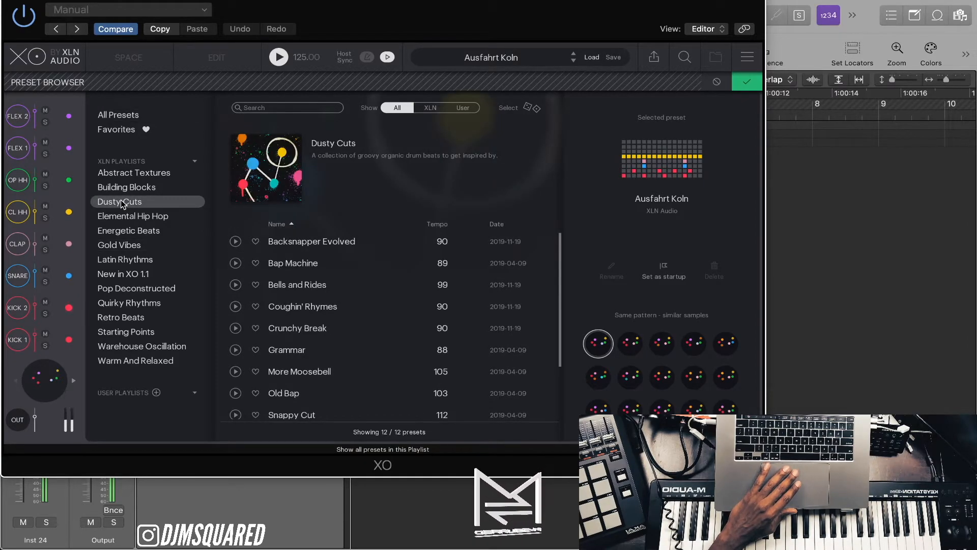
pyautogui.click(235, 241)
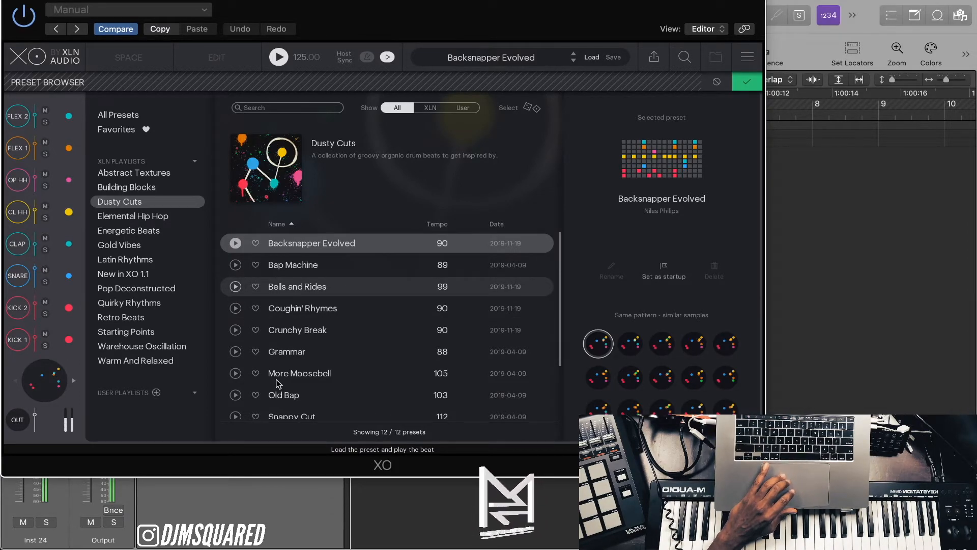
pyautogui.scroll(-2, 260, 356)
pyautogui.click(234, 315)
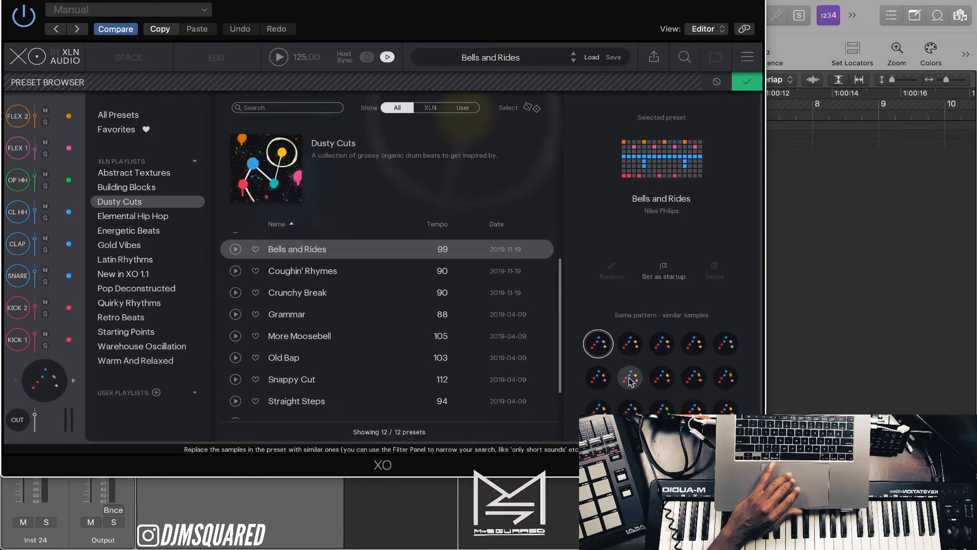
# Play Bells and Rides and try several similar-sample variations of the kit on the same pattern.
pyautogui.click(235, 249)
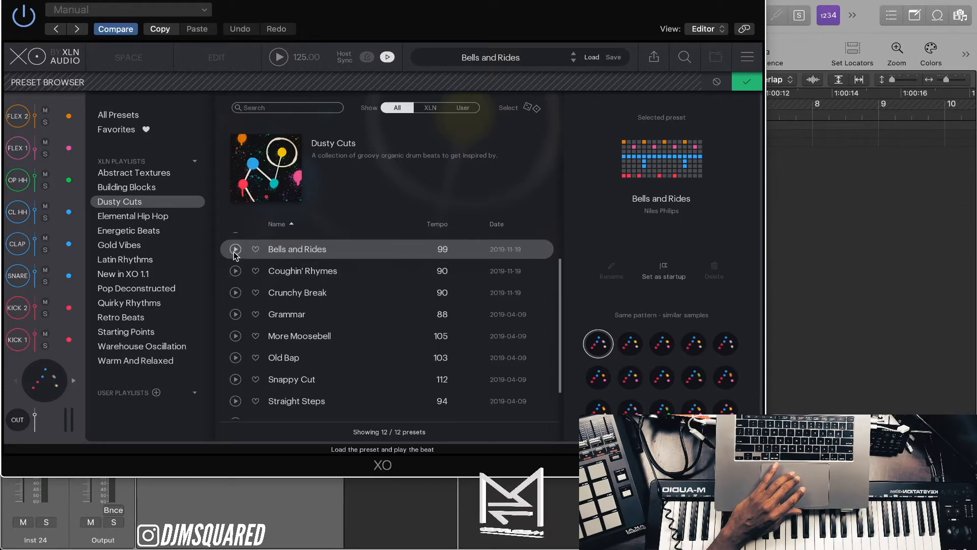
pyautogui.click(630, 344)
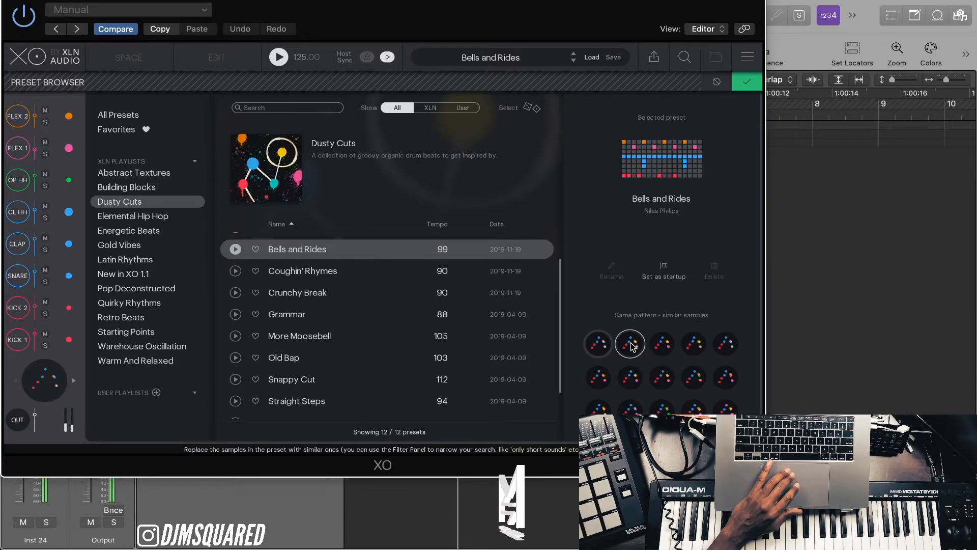
pyautogui.click(662, 378)
pyautogui.click(628, 412)
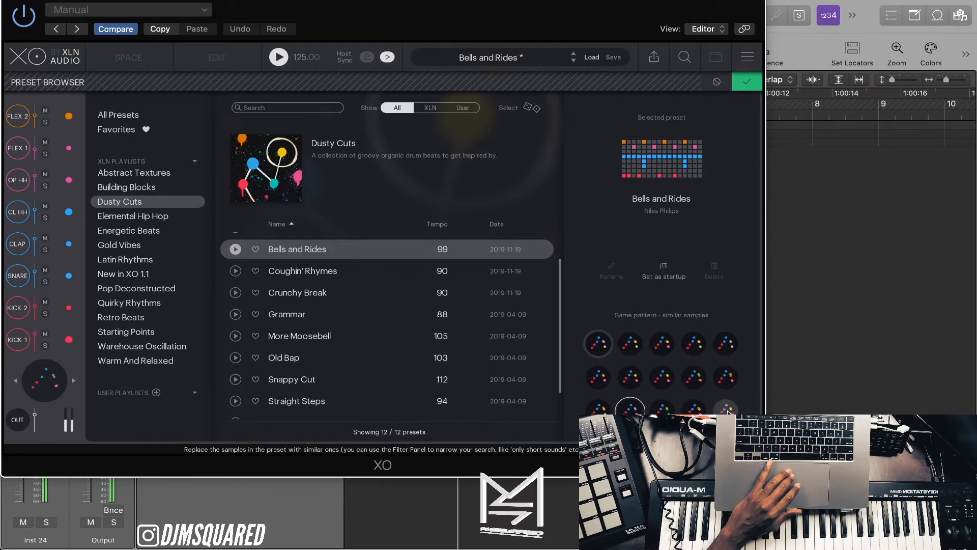
pyautogui.click(726, 409)
pyautogui.click(726, 376)
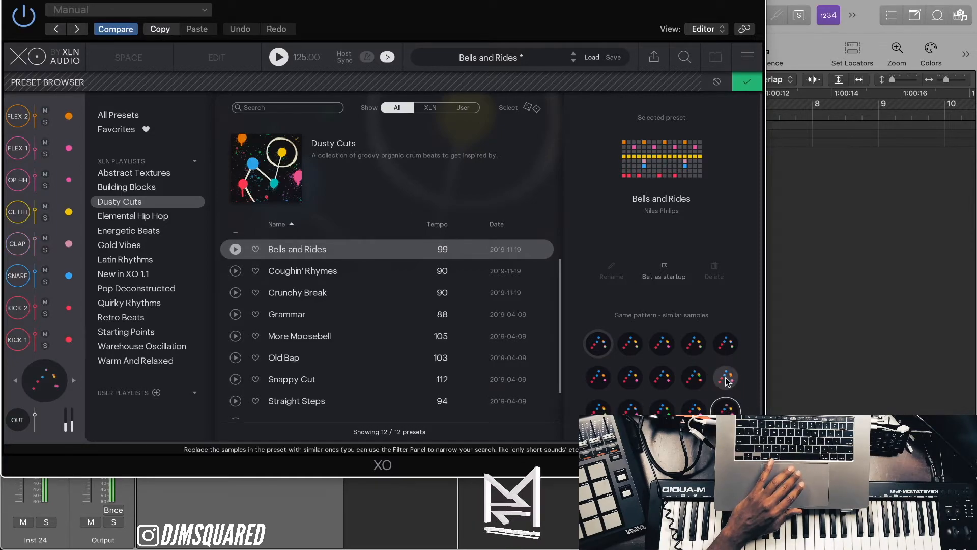
pyautogui.click(726, 344)
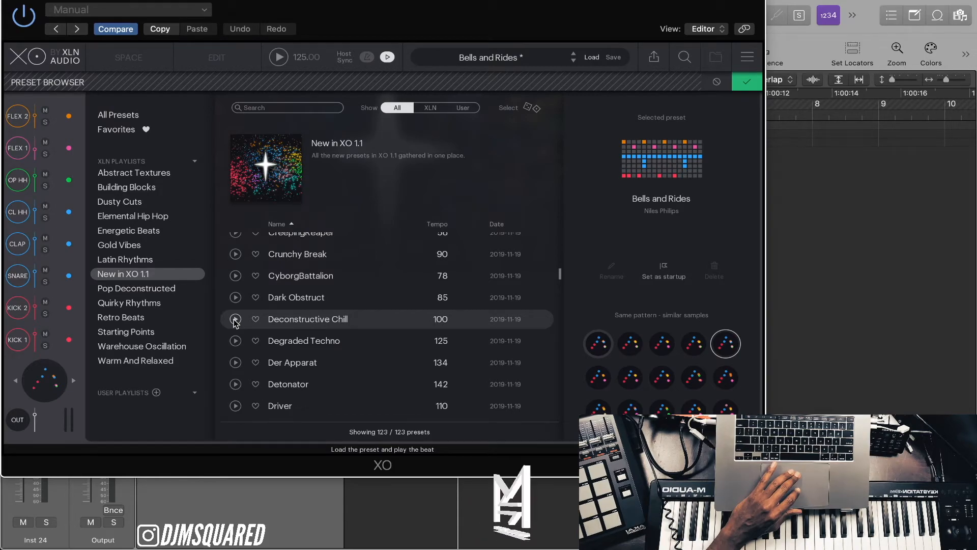
# Audition Deconstructive Chill, Degraded Techno and Driver Tom Break from the New in XO 1.1 playlist, ending on Driver Tom Break.
pyautogui.click(235, 319)
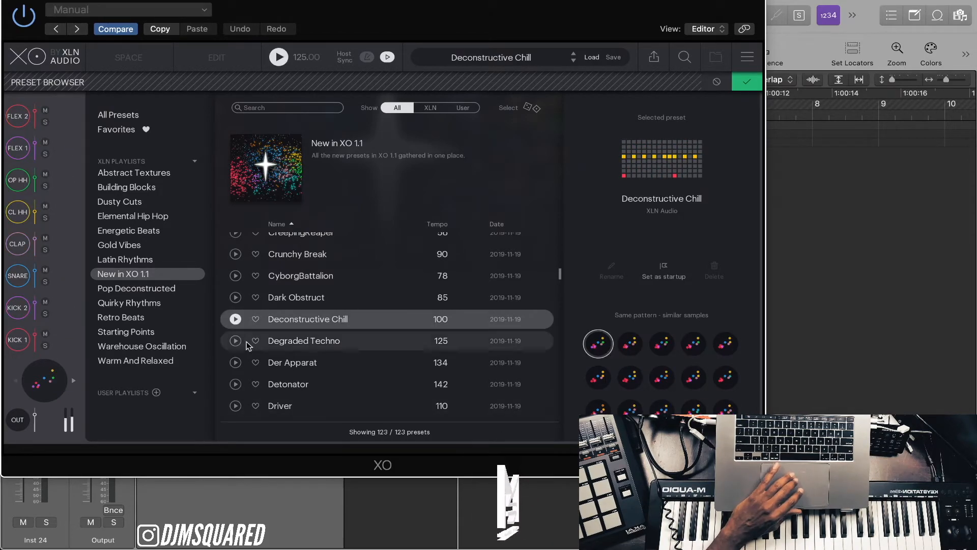
pyautogui.click(235, 341)
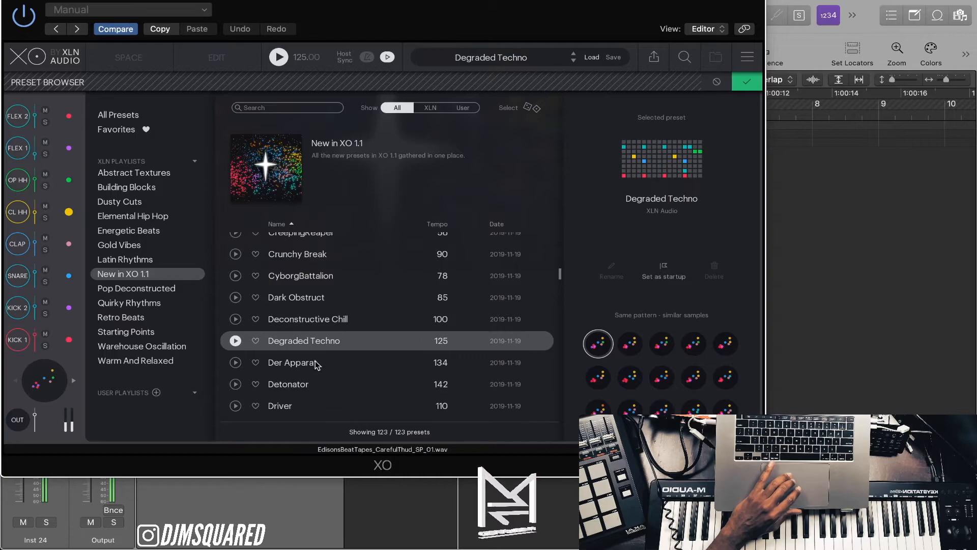
pyautogui.scroll(-2, 294, 389)
pyautogui.scroll(-1, 294, 390)
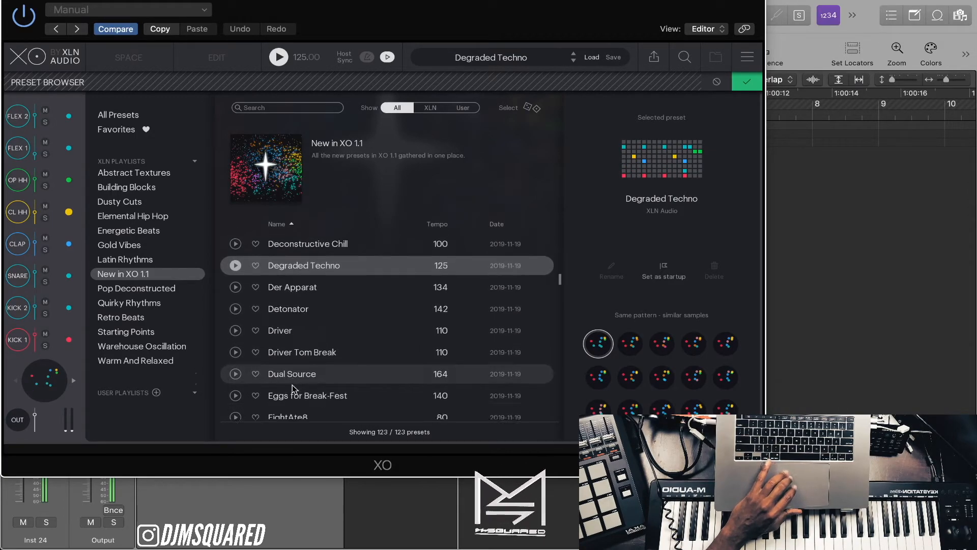
pyautogui.click(263, 348)
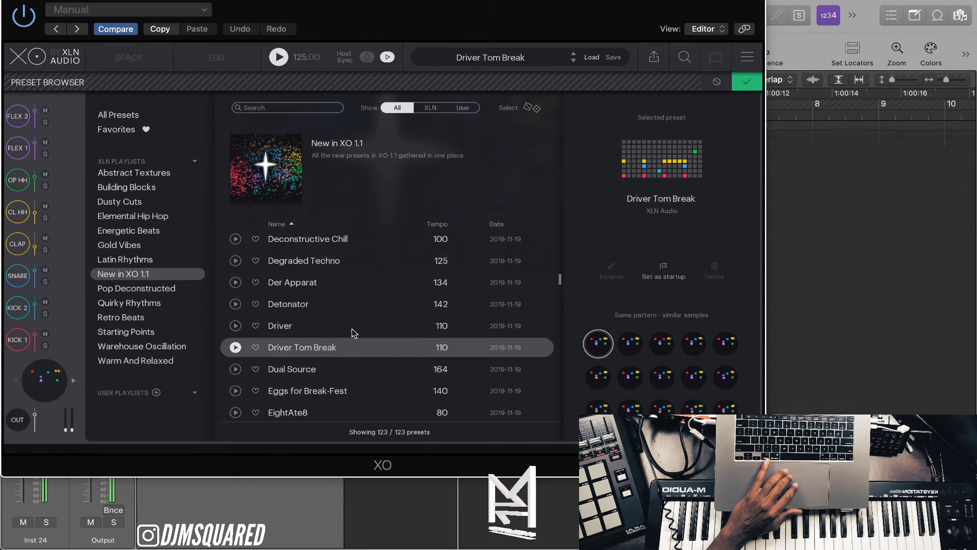
# Swap the Driver Tom Break samples for similar-sample variations while its pattern plays.
pyautogui.scroll(-2, 356, 336)
pyautogui.click(661, 342)
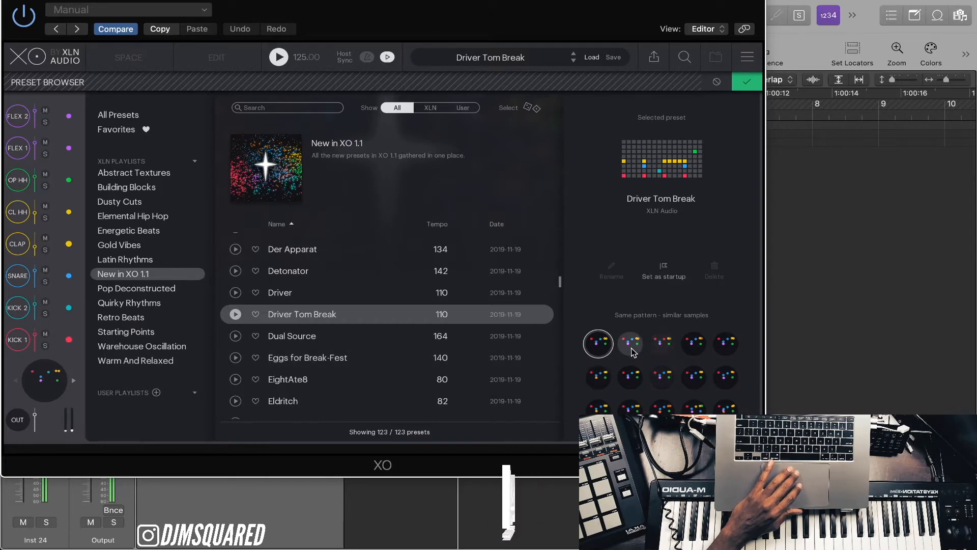
pyautogui.click(598, 379)
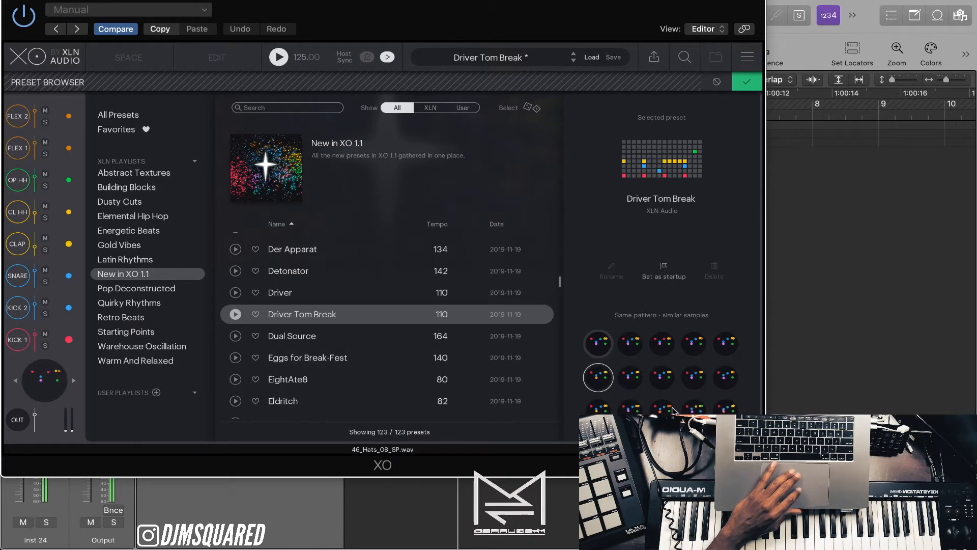
# Audition four more similar-sample variations of Driver Tom Break, ending on the first variation in the third row.
pyautogui.click(727, 378)
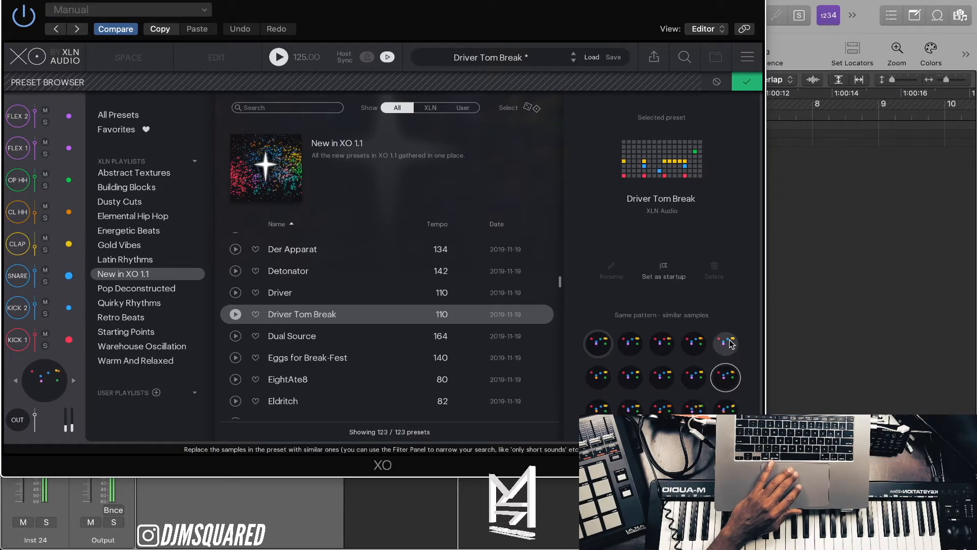
pyautogui.click(731, 345)
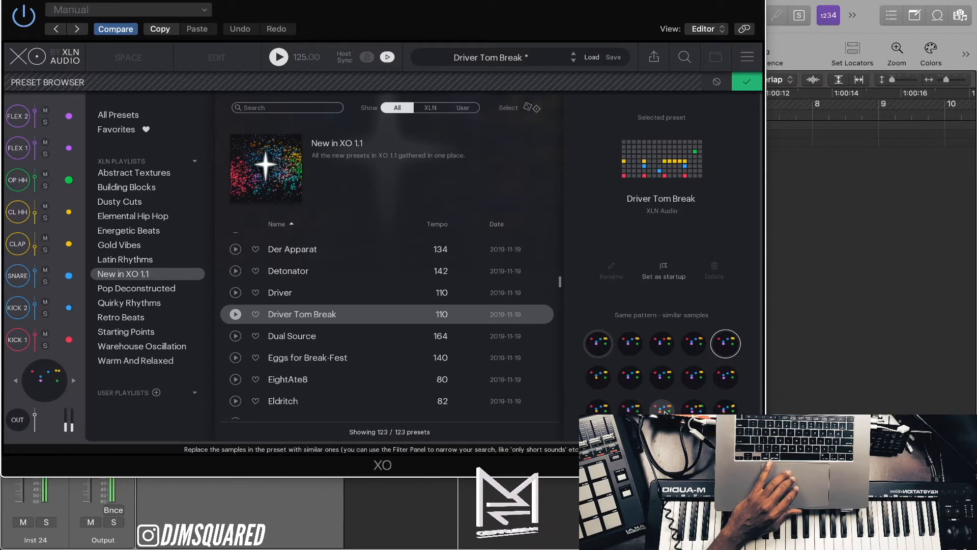
pyautogui.click(694, 408)
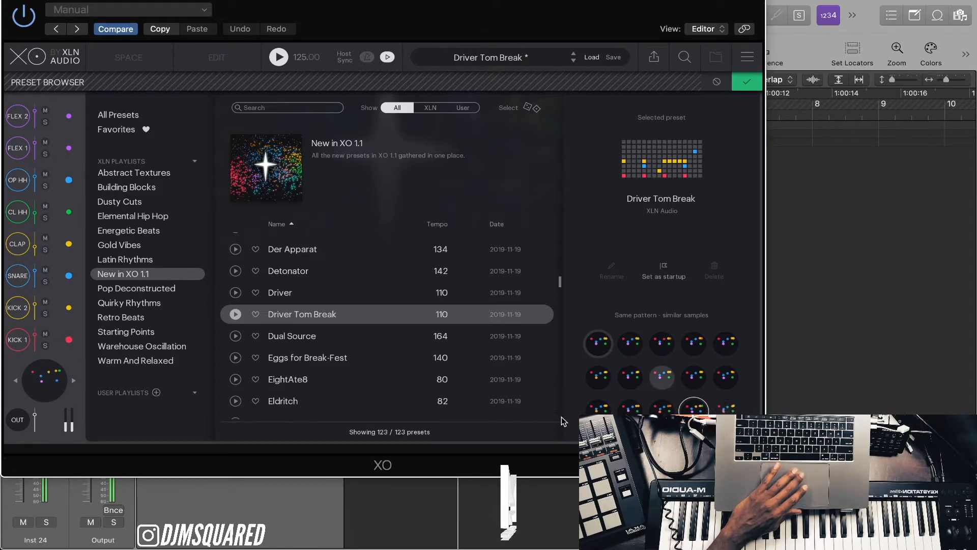
pyautogui.click(598, 410)
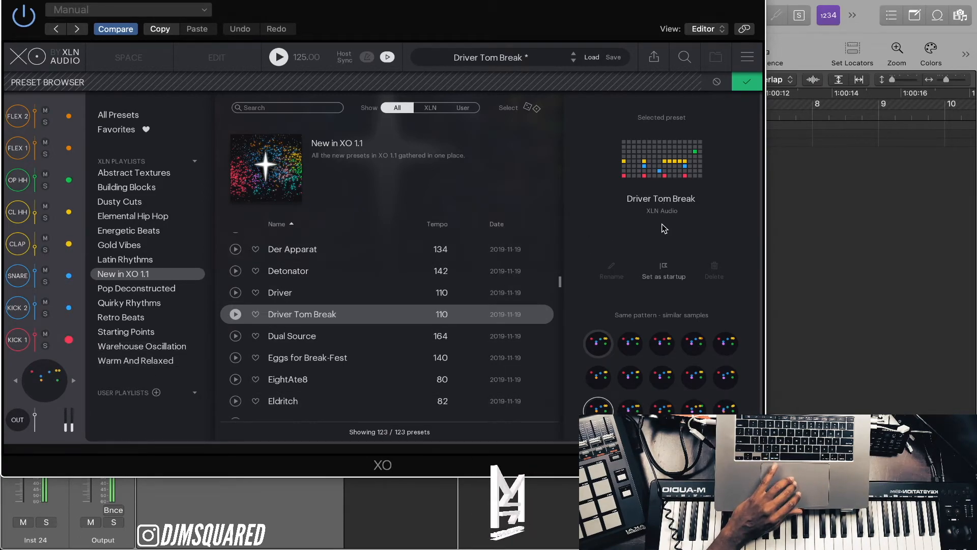
# Accept the chosen Driver Tom Break variation and play its beat briefly in the Space view.
pyautogui.click(748, 86)
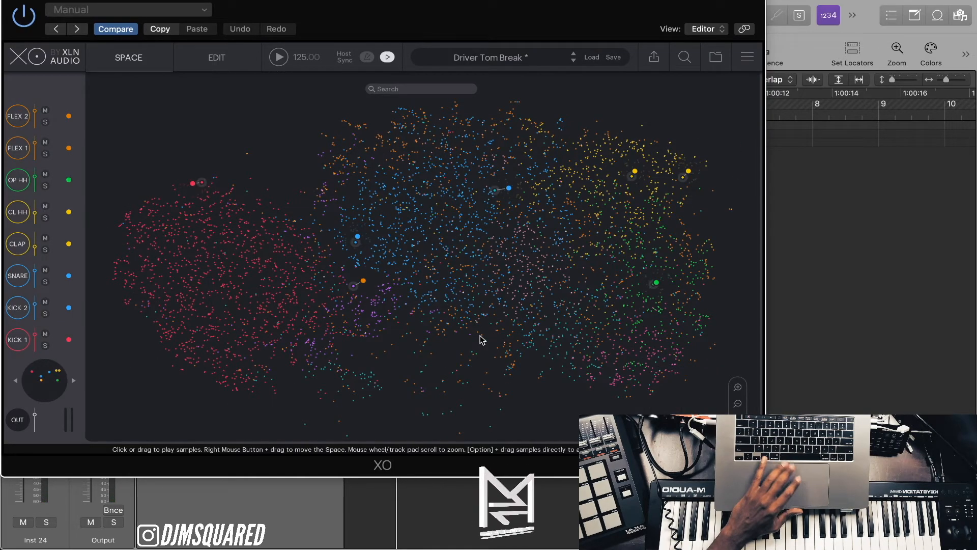
pyautogui.press('space')
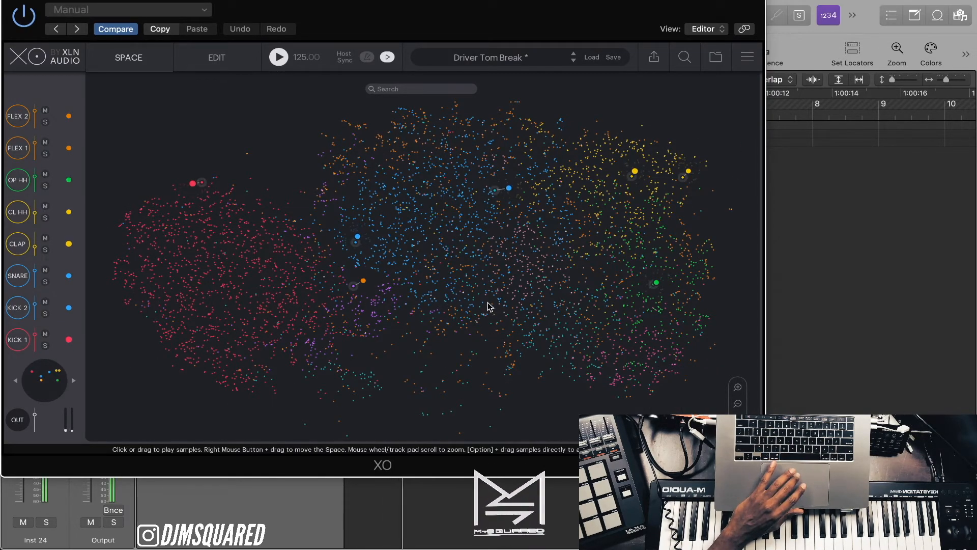
pyautogui.press('space')
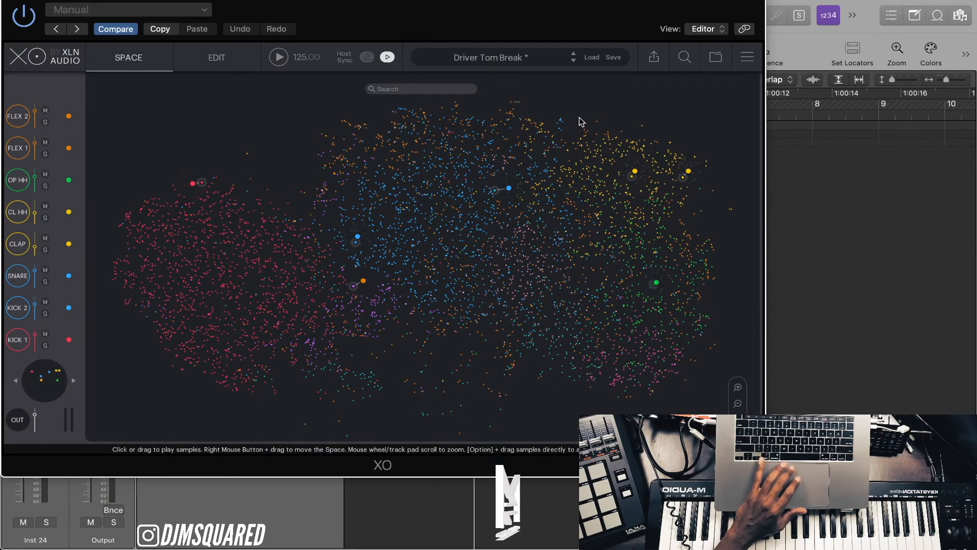
# Save the varied Driver Tom Break kit as a user preset named New Preset and show it in the preset browser.
pyautogui.click(614, 58)
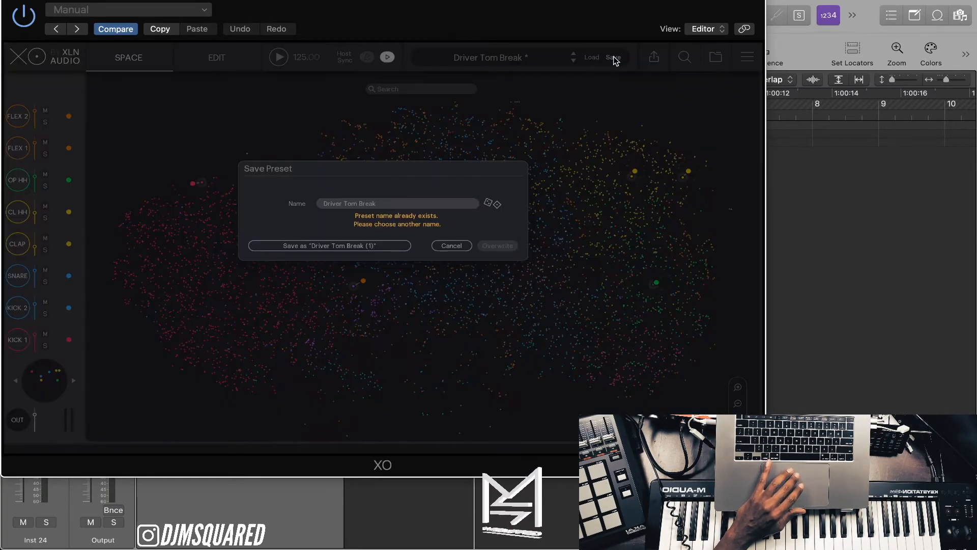
pyautogui.click(384, 205)
pyautogui.write('New Preset')
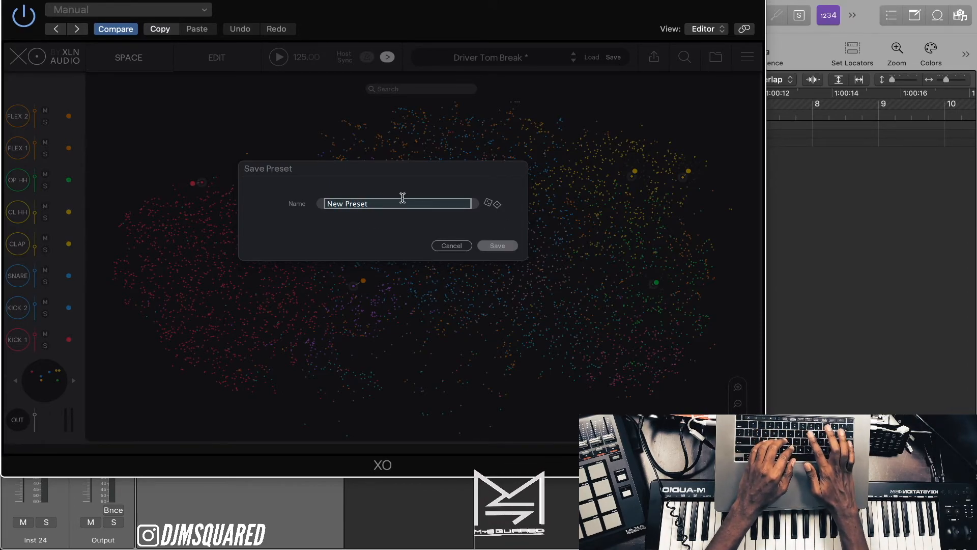
pyautogui.click(494, 246)
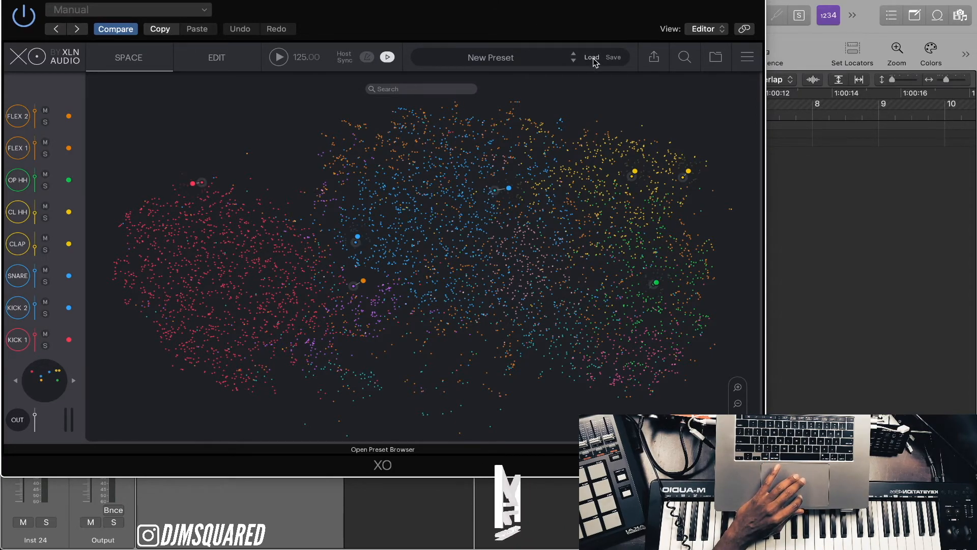
pyautogui.click(592, 57)
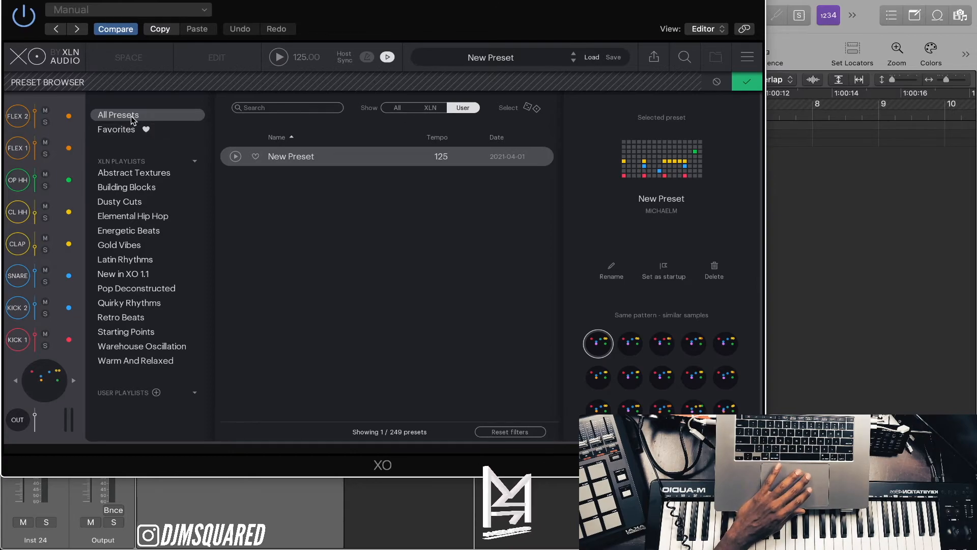